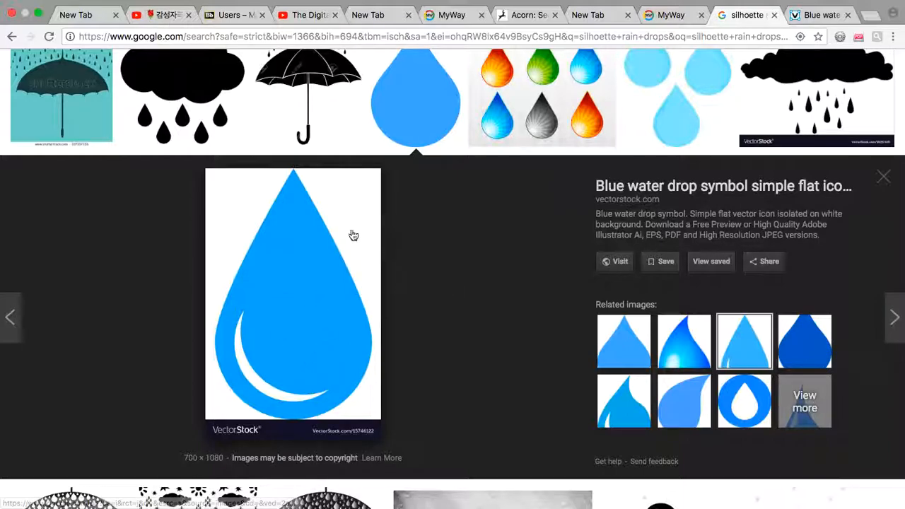
# - Open the blue water drop image from the browser in Acorn, in a full-screen window with the tool palette beside the image
pyautogui.moveTo(304, 256); pyautogui.dragTo(585, 492)
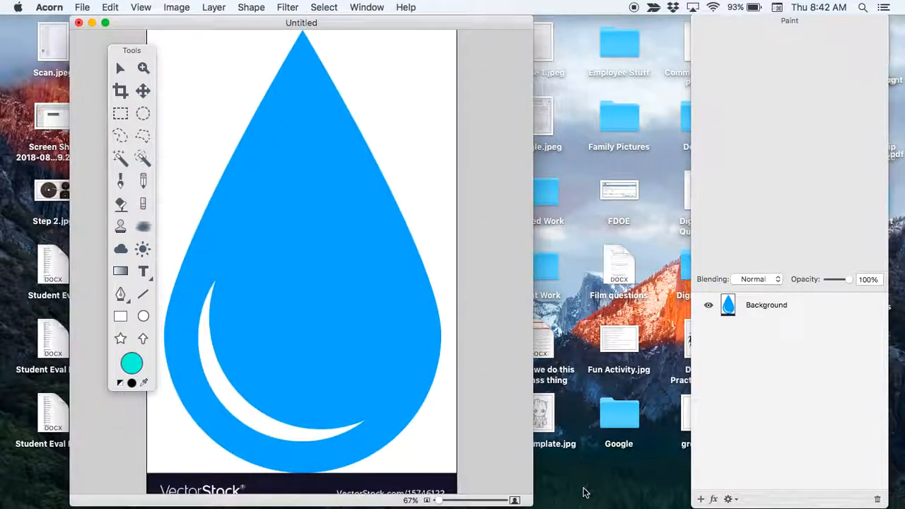
pyautogui.click(105, 23)
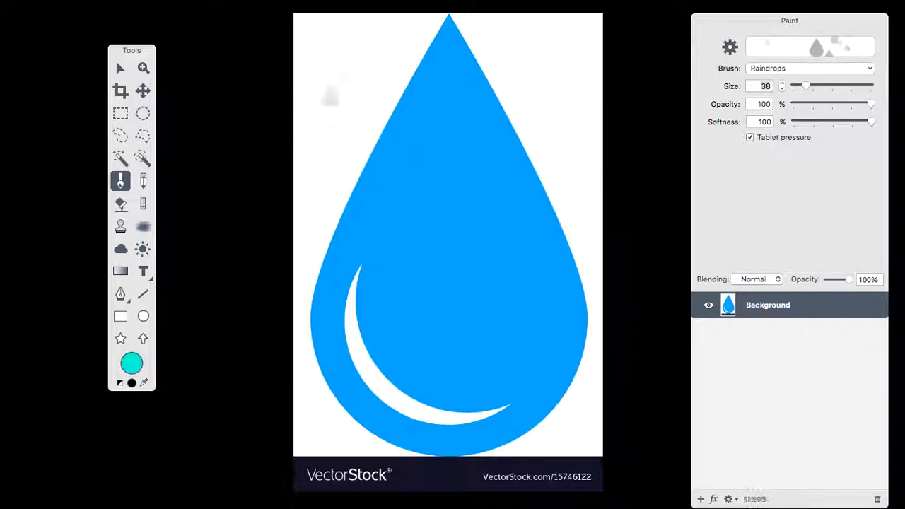
pyautogui.moveTo(121, 60); pyautogui.dragTo(192, 54)
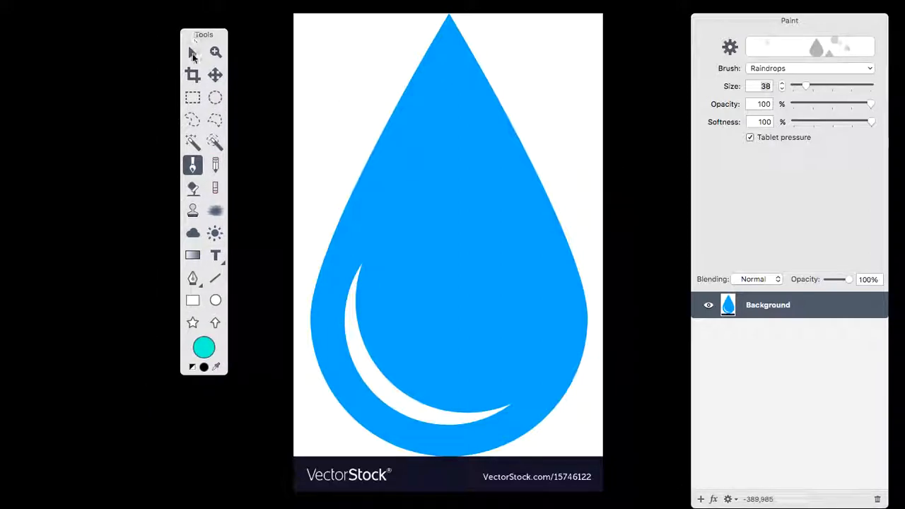
# - Erase the white background on both sides of the drop and the white highlight inside it using Magic Wand selections
pyautogui.click(191, 144)
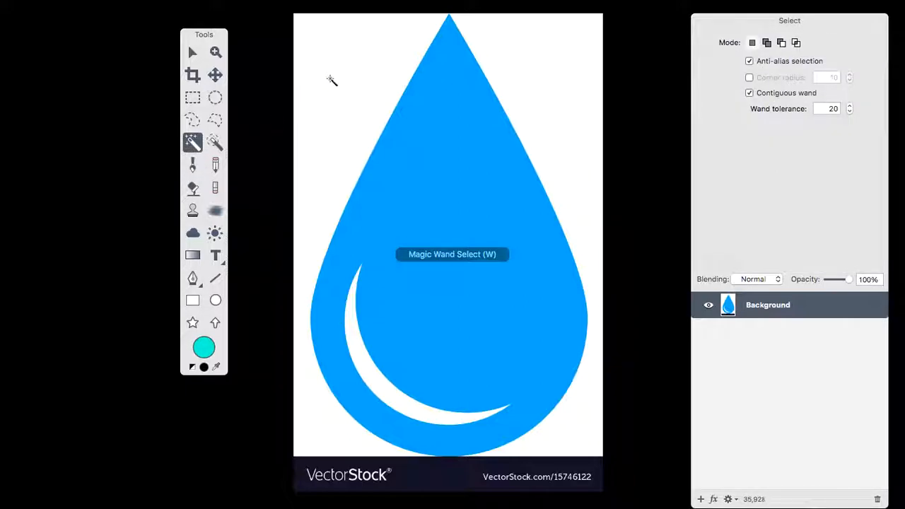
pyautogui.click(331, 80)
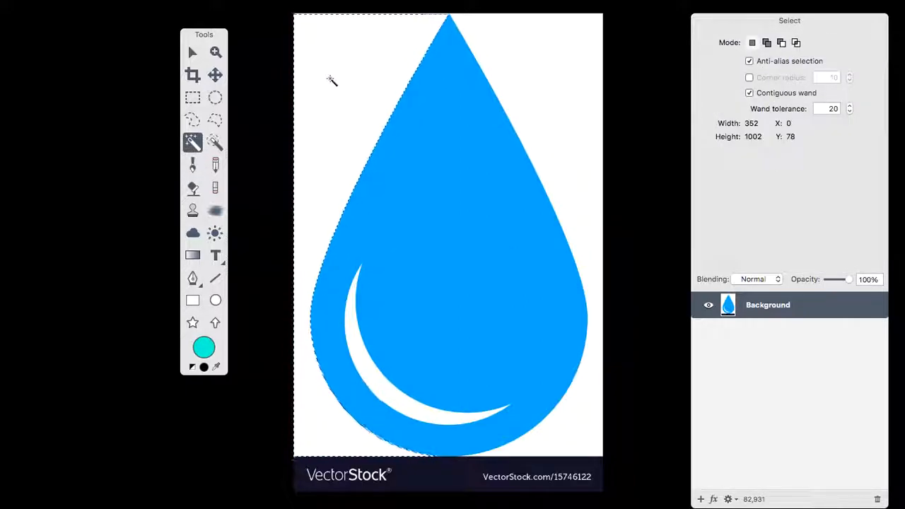
pyautogui.press('Delete')
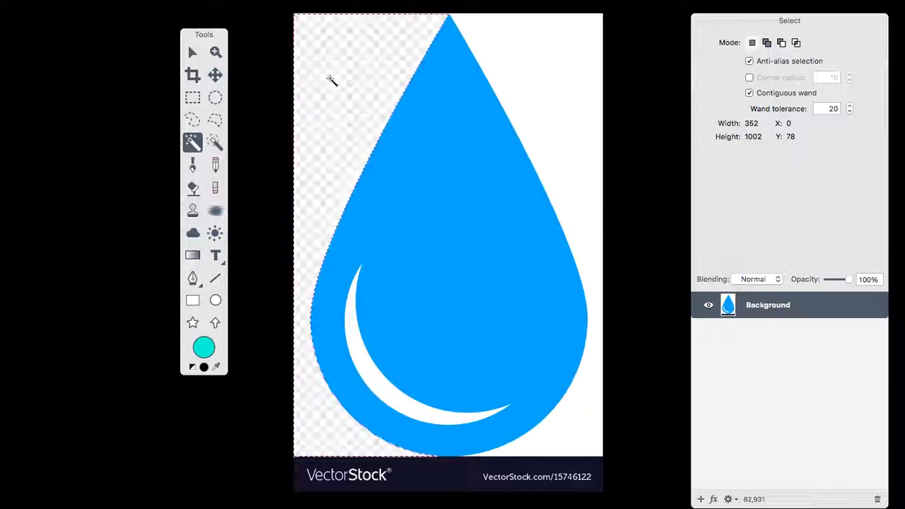
pyautogui.click(522, 84)
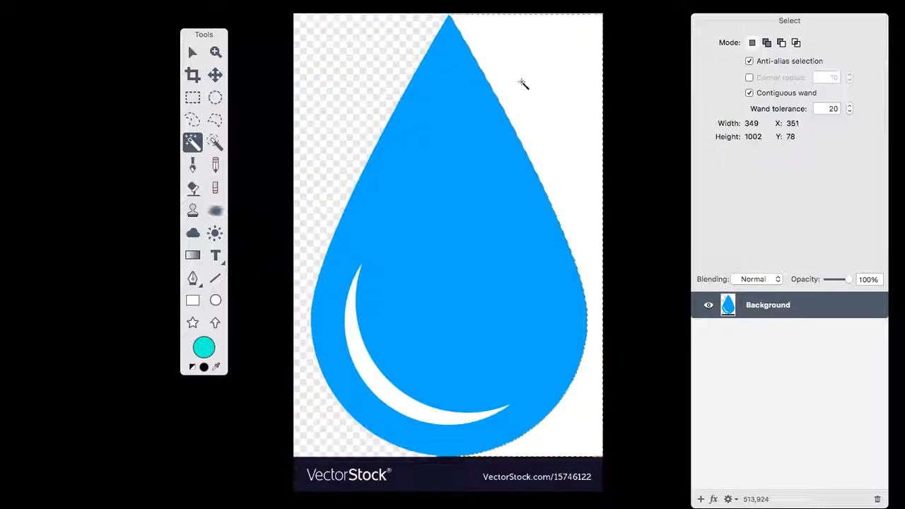
pyautogui.press('Delete')
pyautogui.click(365, 369)
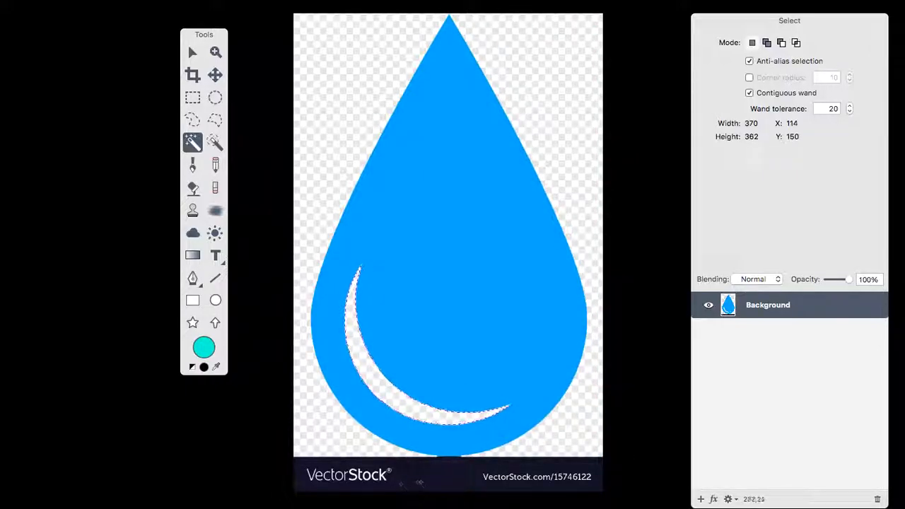
# - Delete the dark VectorStock banner below the drop and its leftover specks, and clear the selection
pyautogui.click(439, 481)
pyautogui.press('Delete')
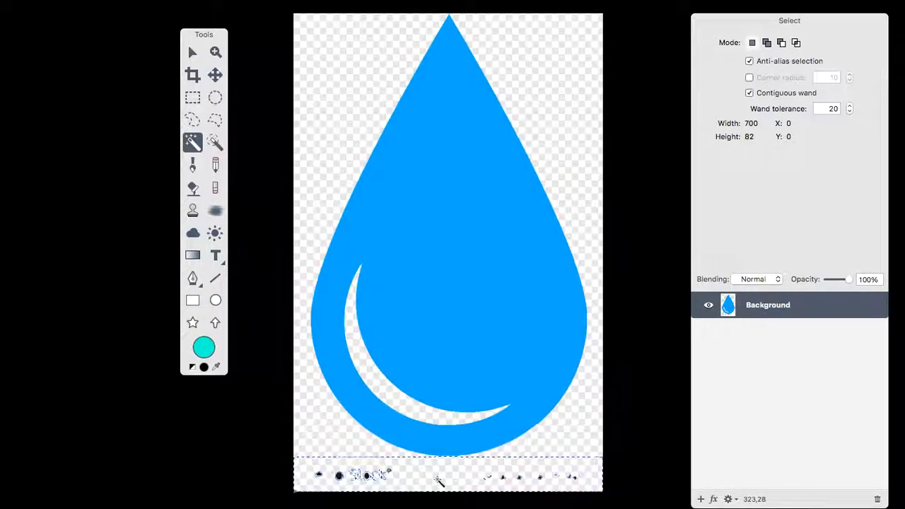
pyautogui.press('super+d')
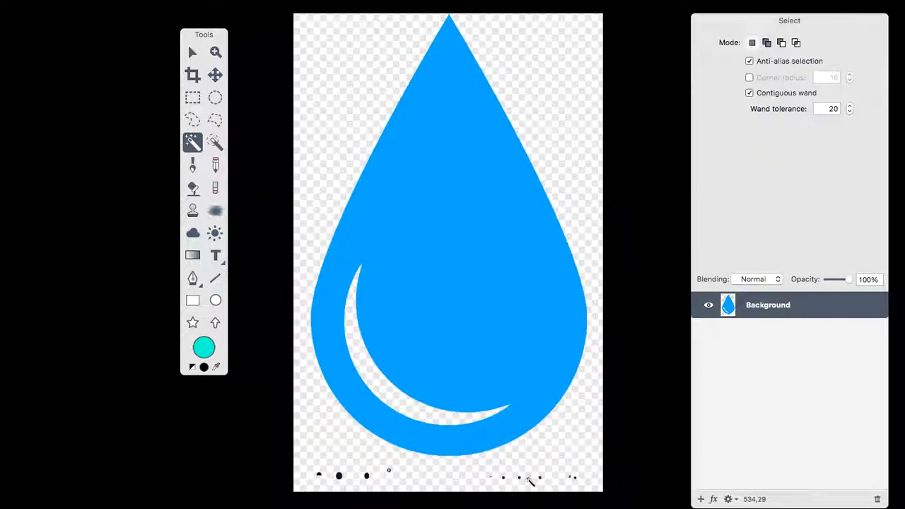
pyautogui.click(191, 101)
pyautogui.moveTo(296, 463); pyautogui.dragTo(612, 479)
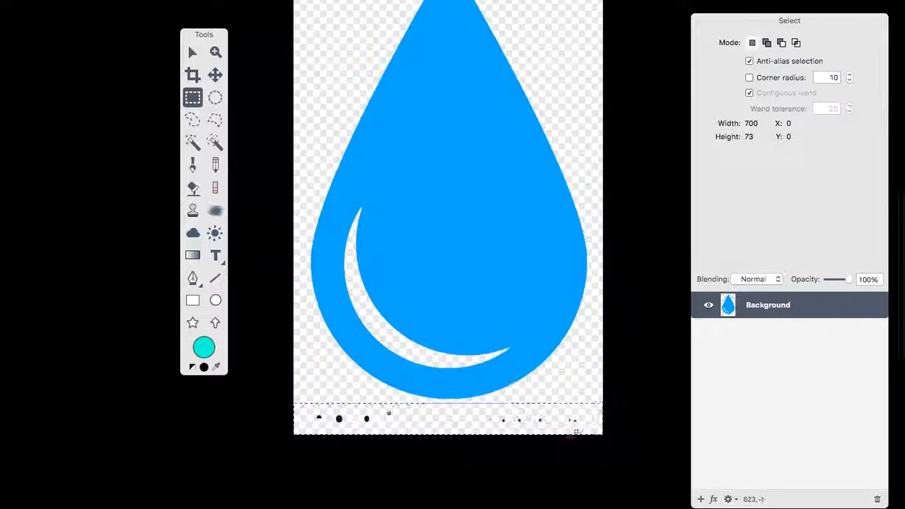
pyautogui.press('Delete')
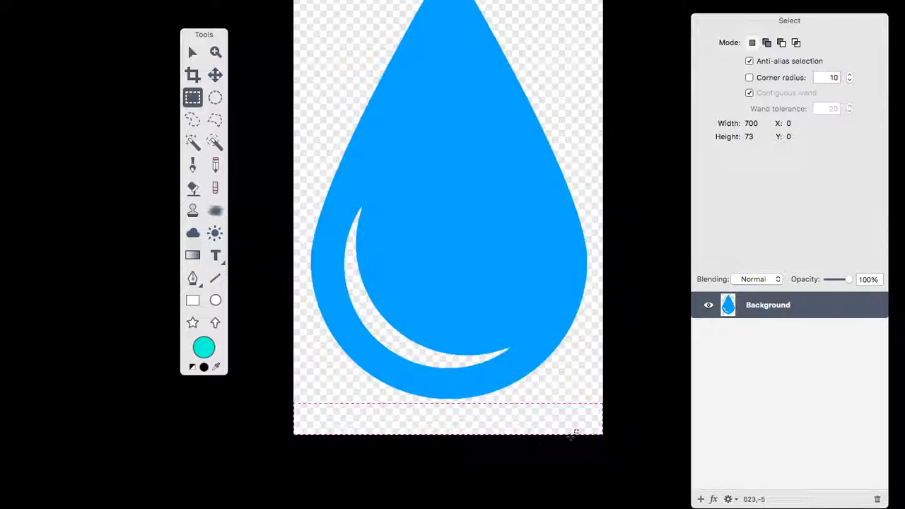
pyautogui.click(574, 429)
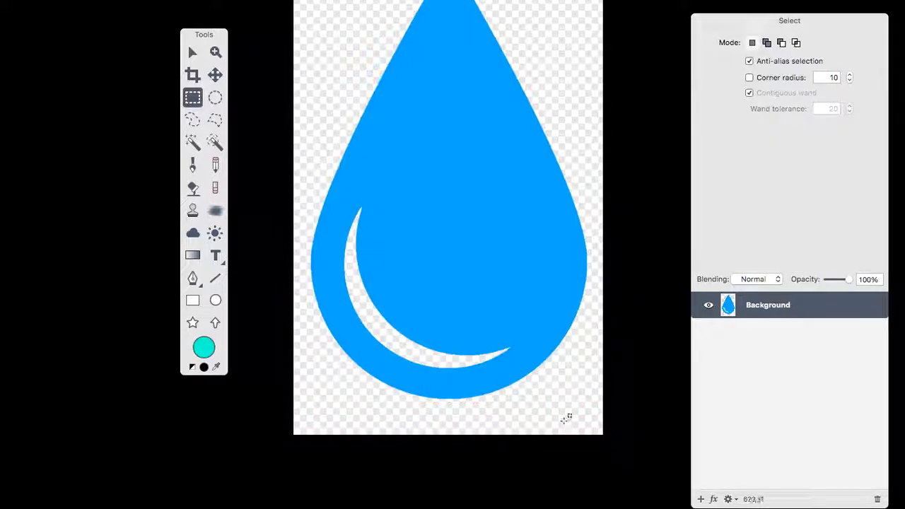
# - Sample the drop's blue and paint over the transparent highlight with the Filbert brush
pyautogui.scroll(2, 527, 275)
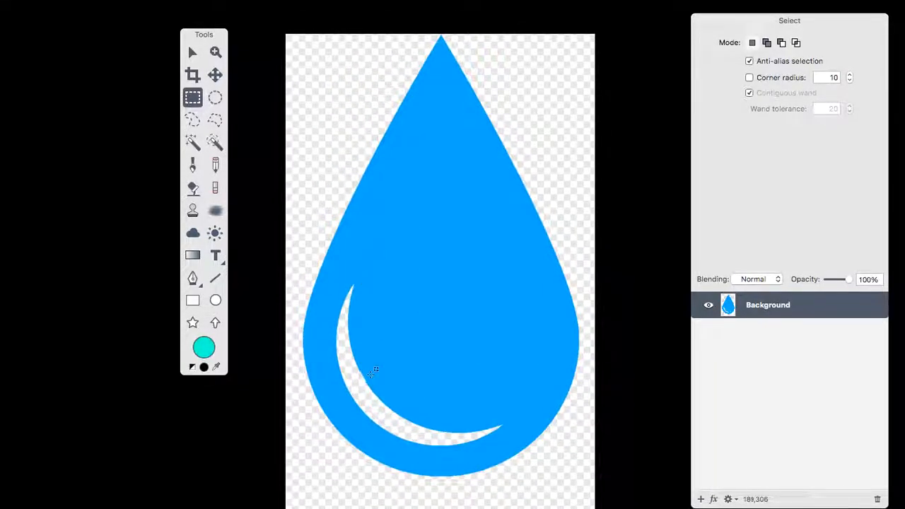
pyautogui.click(217, 367)
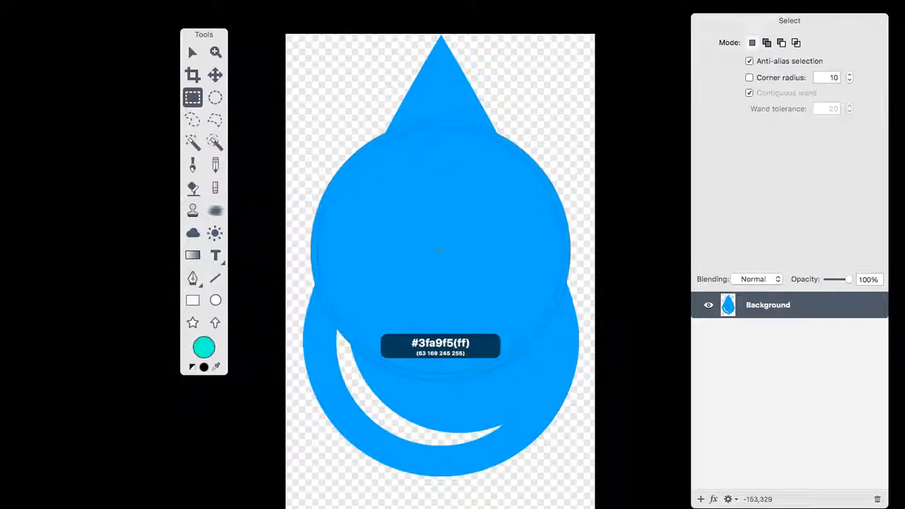
pyautogui.click(445, 247)
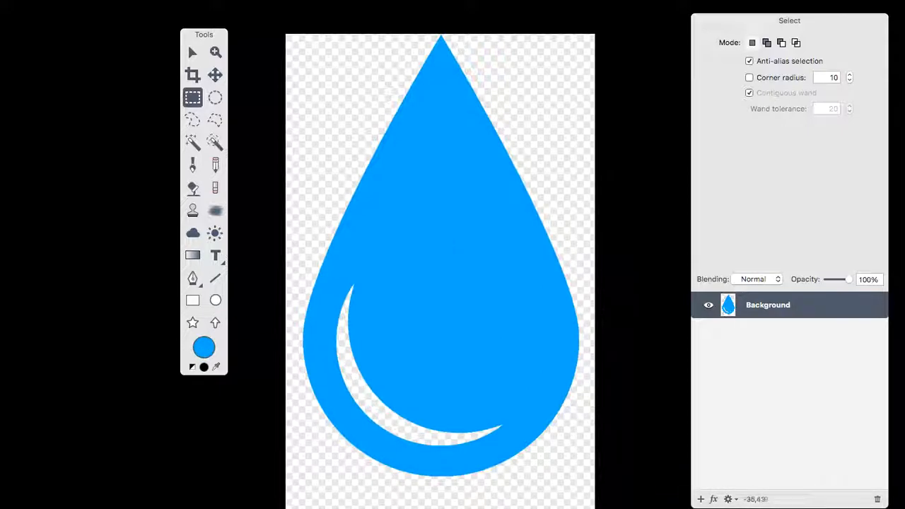
pyautogui.click(193, 165)
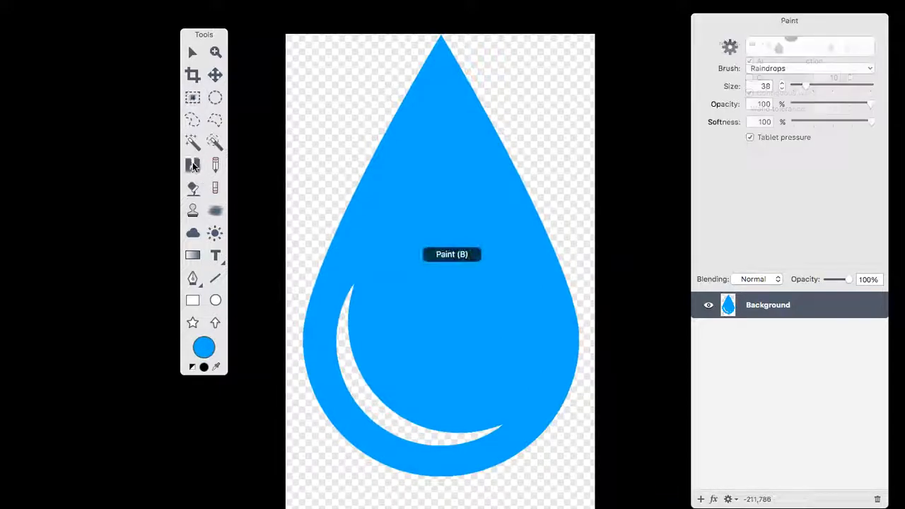
pyautogui.click(804, 68)
pyautogui.moveTo(797, 81)
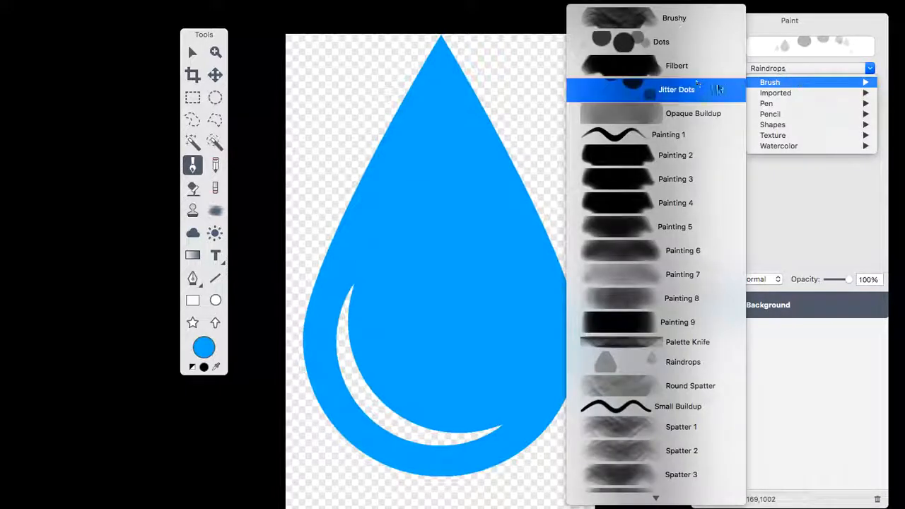
pyautogui.click(676, 65)
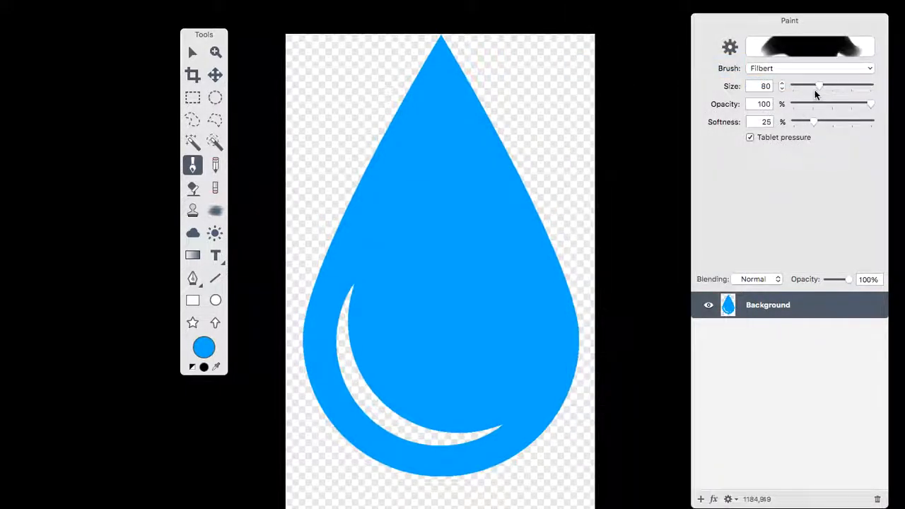
pyautogui.moveTo(358, 295)
pyautogui.mouseDown()
pyautogui.moveTo(347, 330)
pyautogui.moveTo(371, 416)
pyautogui.moveTo(348, 385)
pyautogui.moveTo(408, 425)
pyautogui.moveTo(366, 373)
pyautogui.moveTo(394, 421)
pyautogui.moveTo(446, 427)
pyautogui.mouseUp()
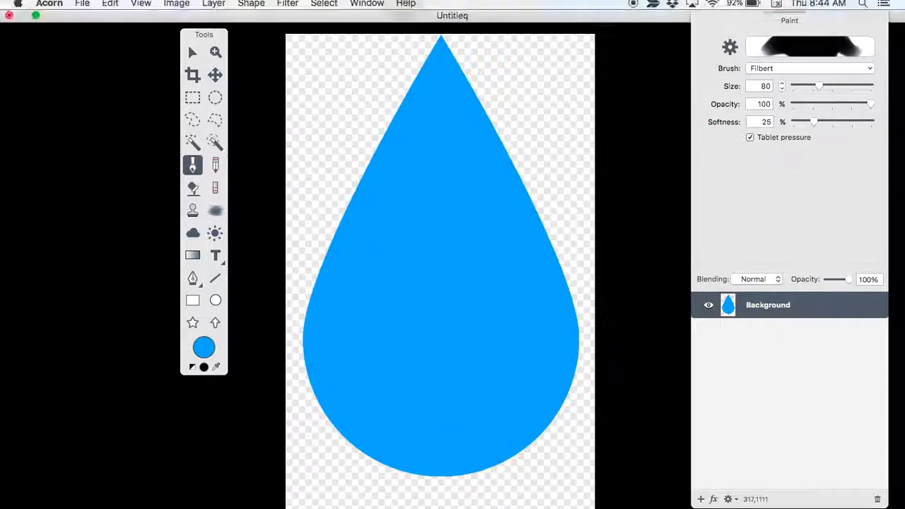
# - Save the drop as raindrop.jpg in JPEG format on the Desktop, replacing the existing file
pyautogui.click(81, 7)
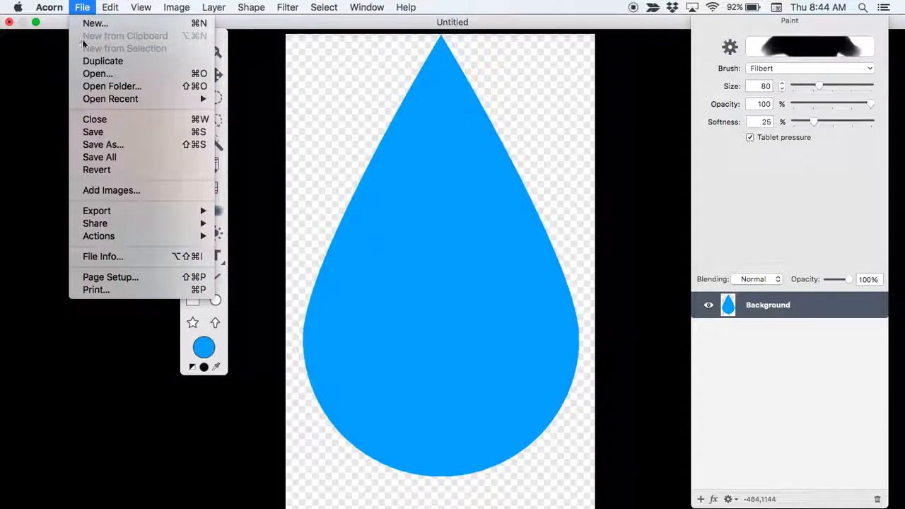
pyautogui.click(104, 146)
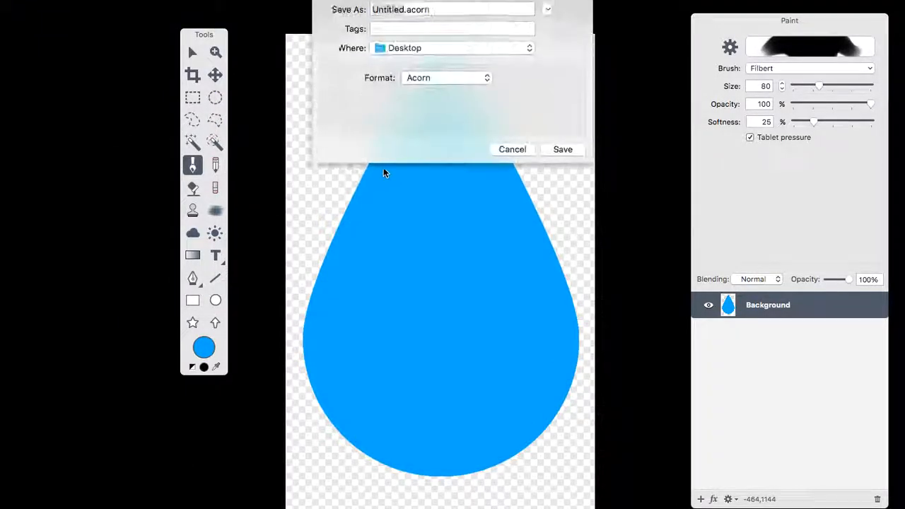
pyautogui.click(433, 92)
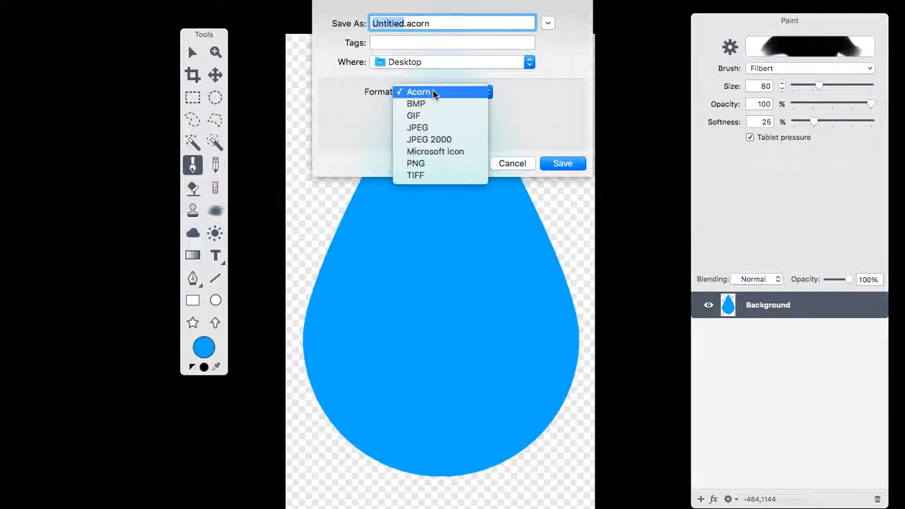
pyautogui.click(428, 128)
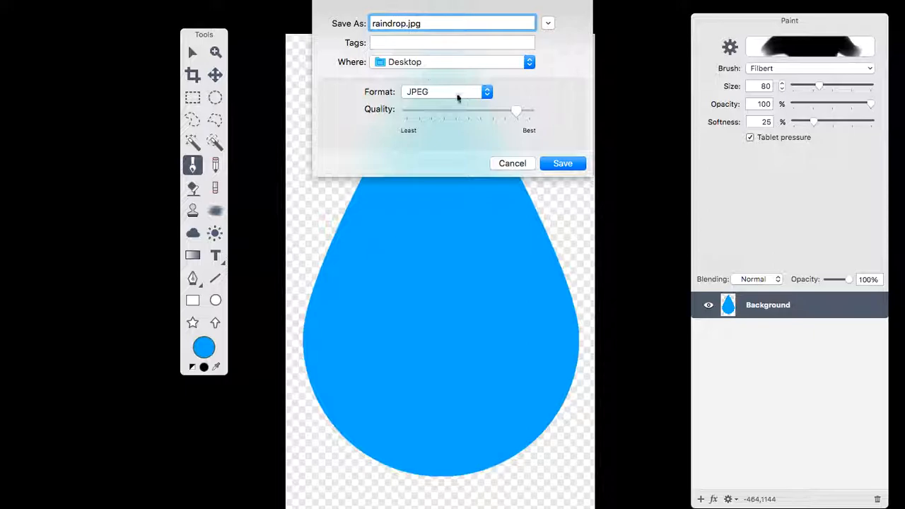
pyautogui.click(546, 163)
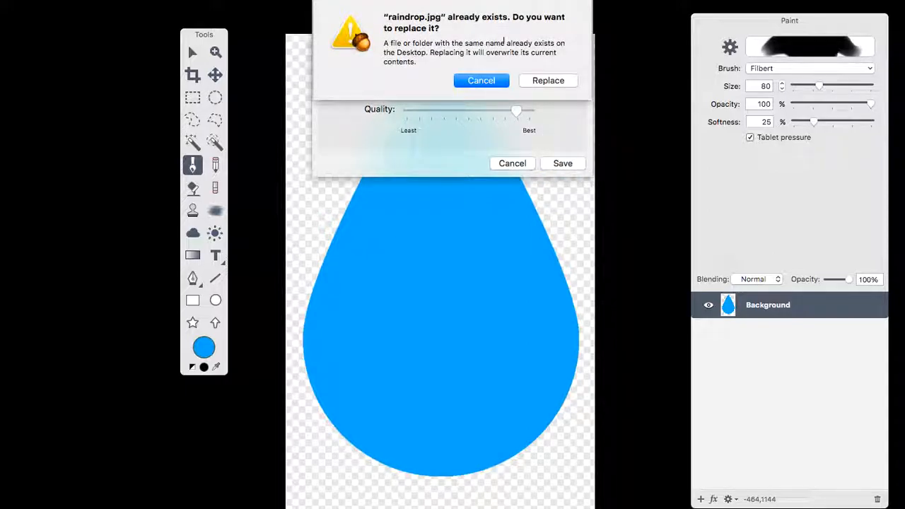
pyautogui.click(542, 81)
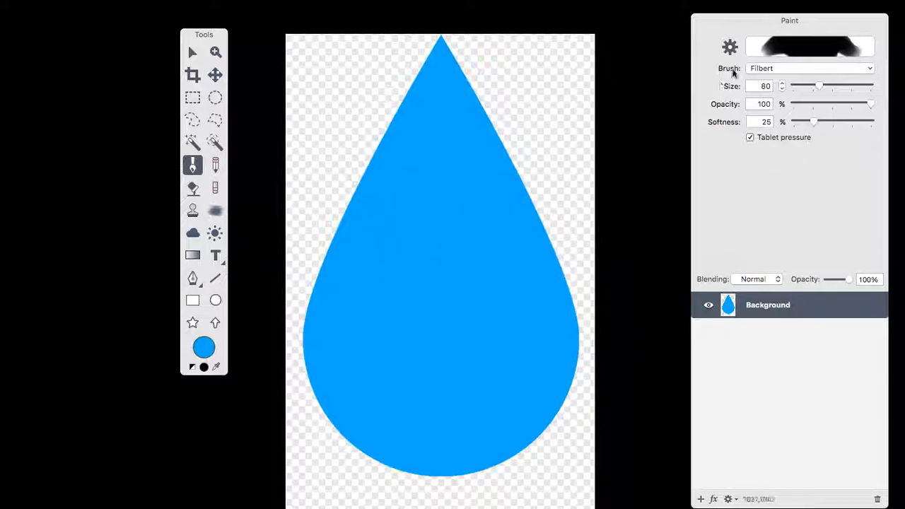
# - Open the Filbert brush for editing and move the floating palettes away from its settings
pyautogui.click(200, 168)
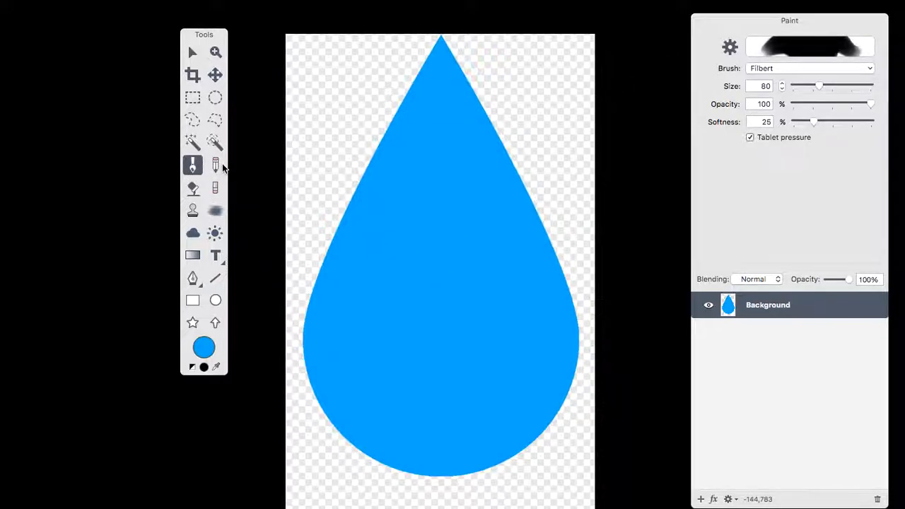
pyautogui.click(216, 165)
pyautogui.click(192, 165)
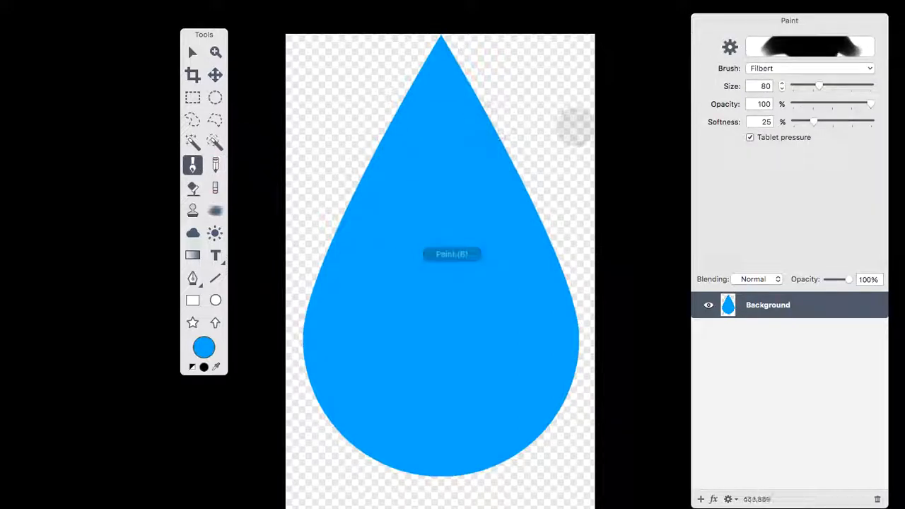
pyautogui.moveTo(752, 24); pyautogui.dragTo(694, 29)
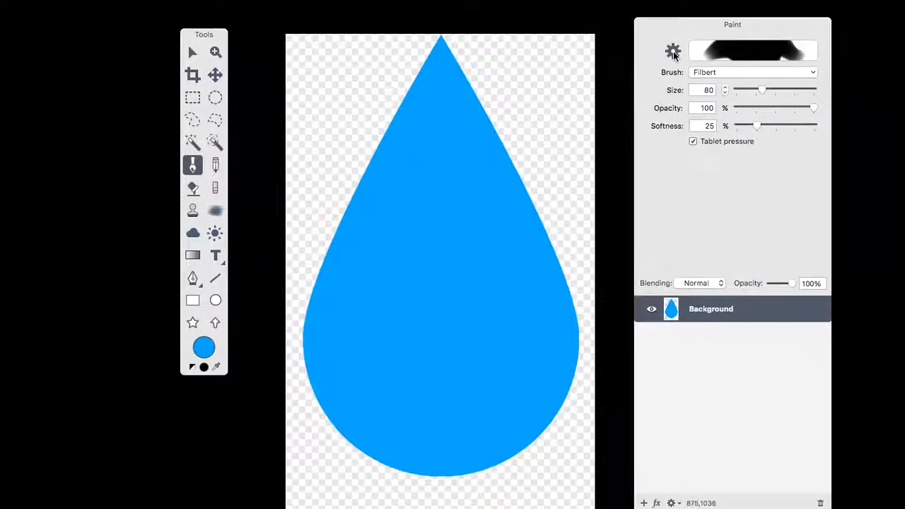
pyautogui.click(673, 52)
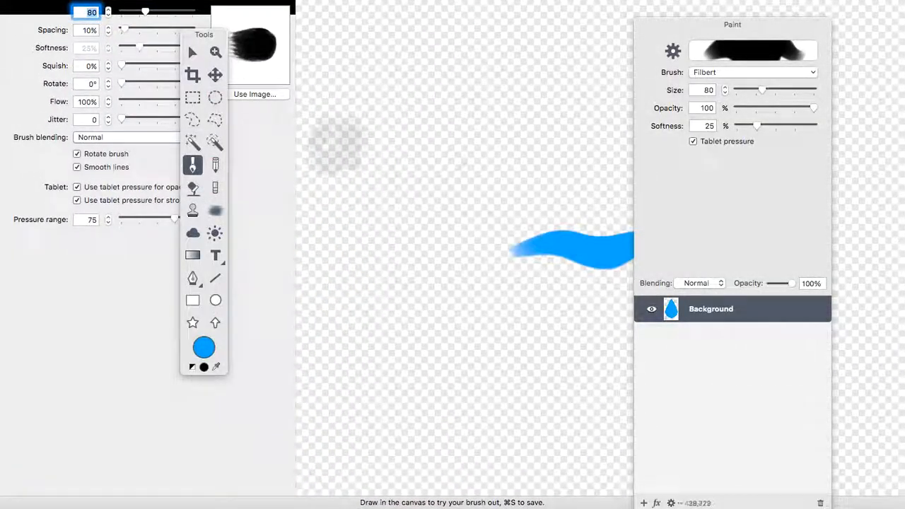
pyautogui.moveTo(683, 28); pyautogui.dragTo(761, 51)
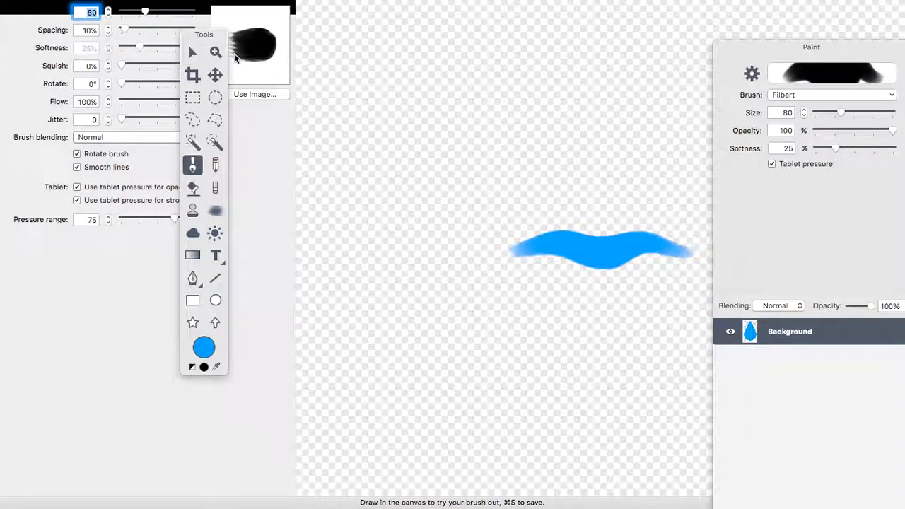
pyautogui.moveTo(203, 38); pyautogui.dragTo(253, 179)
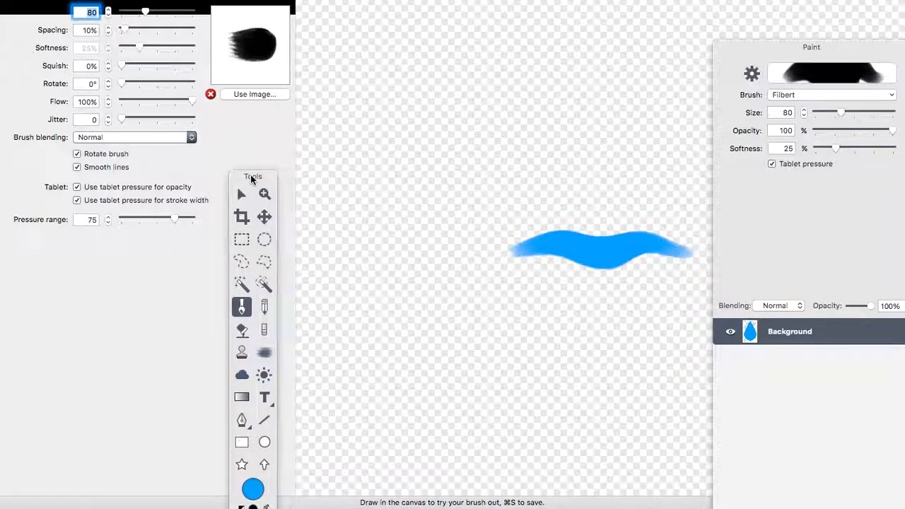
# - Use raindrop.jpg from the Desktop as the brush's tip image
pyautogui.click(255, 94)
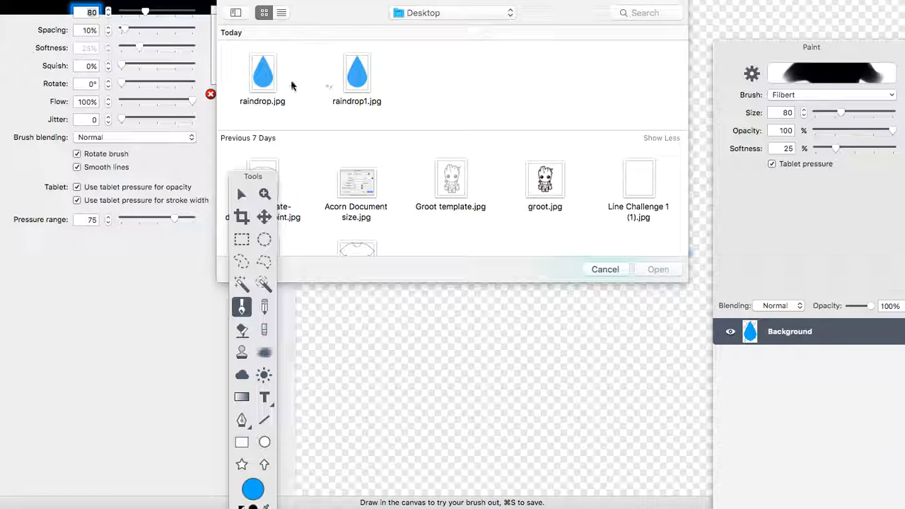
pyautogui.click(266, 81)
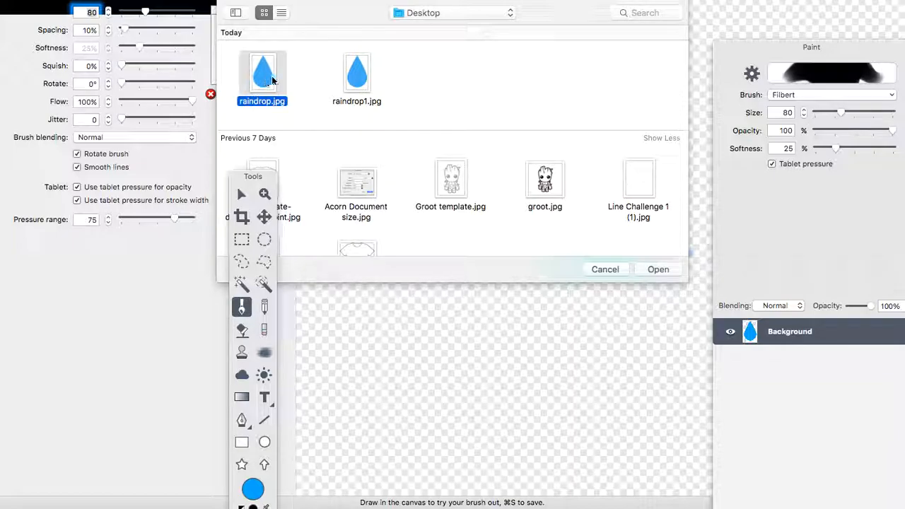
pyautogui.click(657, 269)
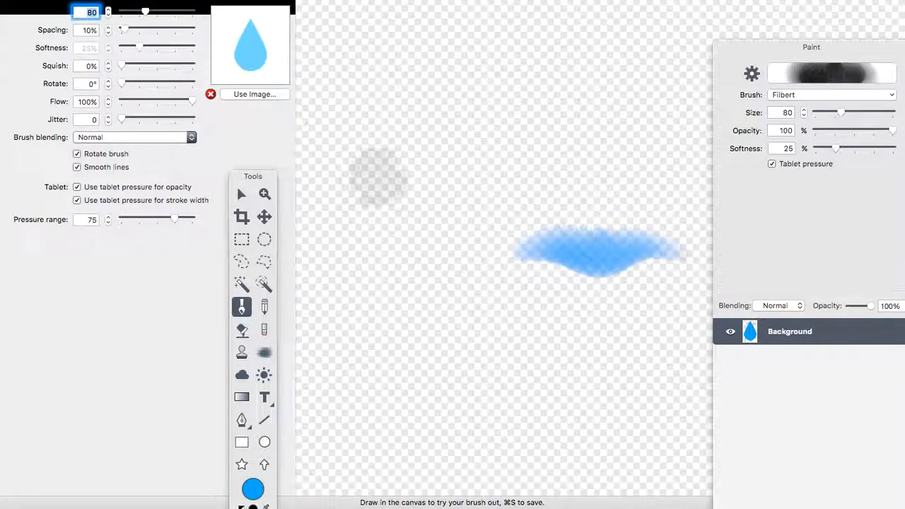
# - Paint test strokes on the brush preview canvas with the raindrop tip
pyautogui.moveTo(384, 90)
pyautogui.mouseDown()
pyautogui.moveTo(437, 109)
pyautogui.moveTo(467, 141)
pyautogui.moveTo(500, 219)
pyautogui.moveTo(510, 142)
pyautogui.mouseUp()
pyautogui.click(587, 97)
pyautogui.click(564, 166)
pyautogui.click(478, 147)
pyautogui.moveTo(493, 89)
pyautogui.mouseDown()
pyautogui.moveTo(549, 102)
pyautogui.moveTo(584, 211)
pyautogui.mouseUp()
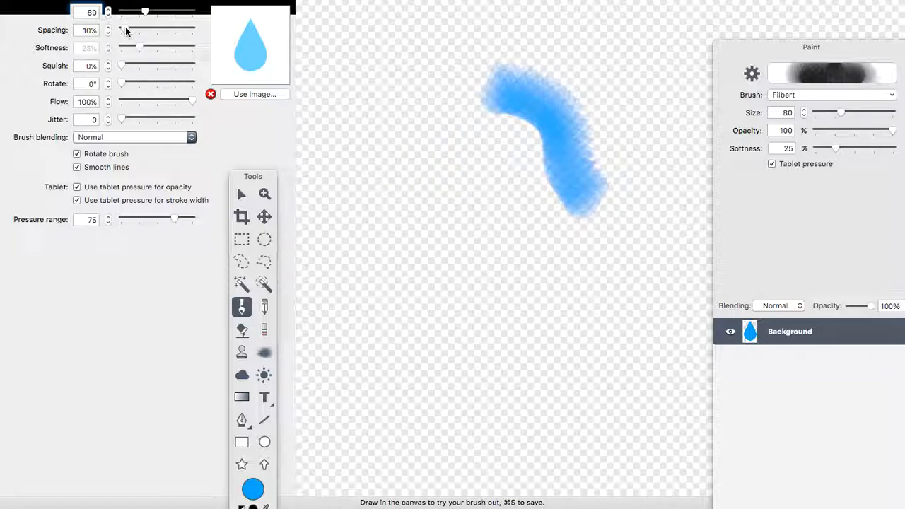
# - Set the brush spacing to 48% and paint a short horizontal test row of raindrops
pyautogui.moveTo(126, 31); pyautogui.dragTo(145, 31)
pyautogui.moveTo(396, 164)
pyautogui.mouseDown()
pyautogui.moveTo(542, 162)
pyautogui.moveTo(530, 164)
pyautogui.mouseUp()
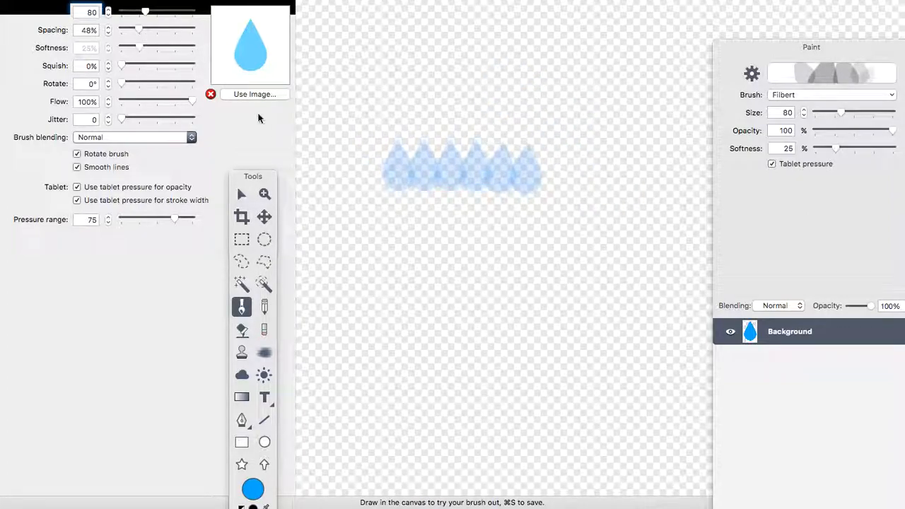
pyautogui.moveTo(123, 68)
pyautogui.mouseDown()
pyautogui.moveTo(178, 65)
pyautogui.moveTo(120, 65)
pyautogui.moveTo(121, 83)
pyautogui.moveTo(151, 85)
pyautogui.moveTo(116, 85)
pyautogui.mouseUp()
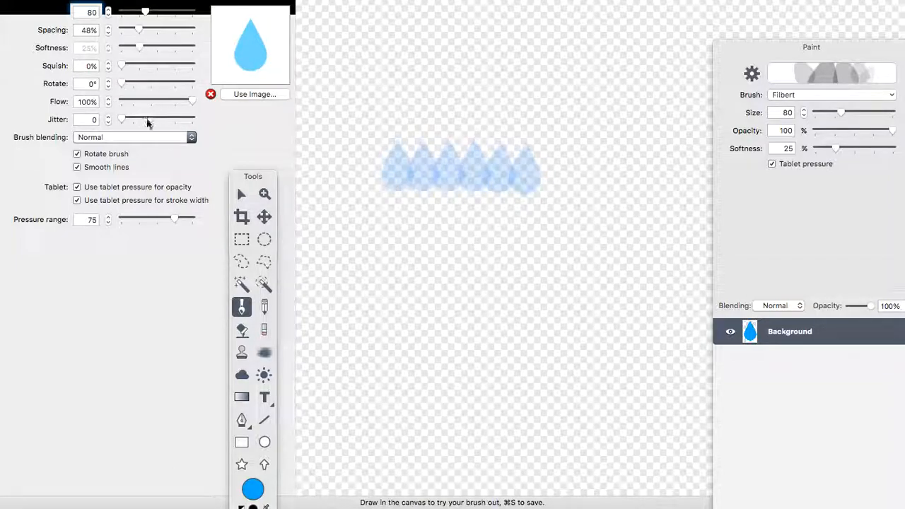
# - Set the brush's jitter to 200 and turn off Rotate brush, testing each change with a stroke on the preview canvas
pyautogui.moveTo(122, 120); pyautogui.dragTo(159, 121)
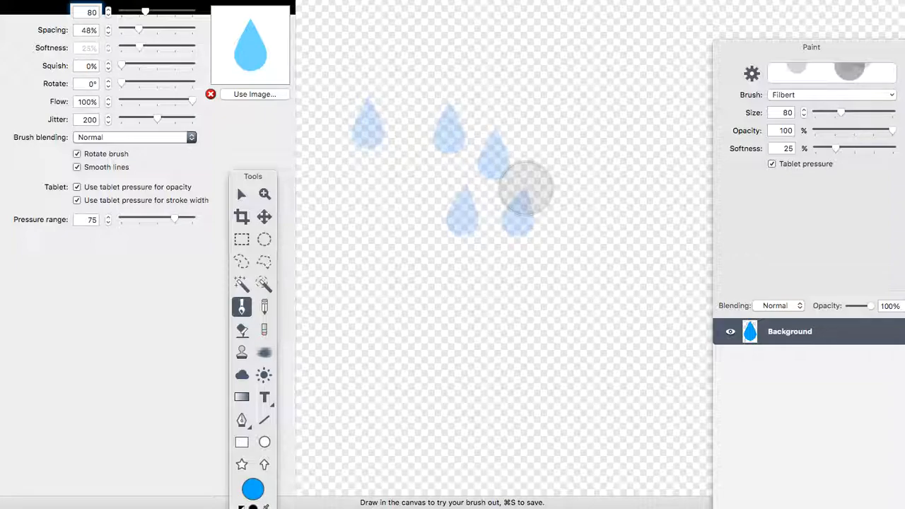
pyautogui.moveTo(507, 96)
pyautogui.mouseDown()
pyautogui.moveTo(527, 131)
pyautogui.moveTo(510, 183)
pyautogui.moveTo(507, 238)
pyautogui.mouseUp()
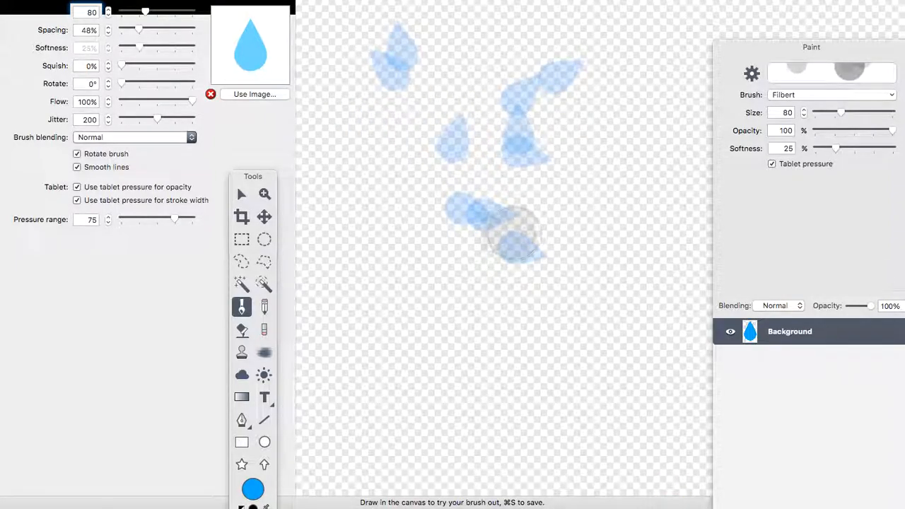
pyautogui.click(77, 154)
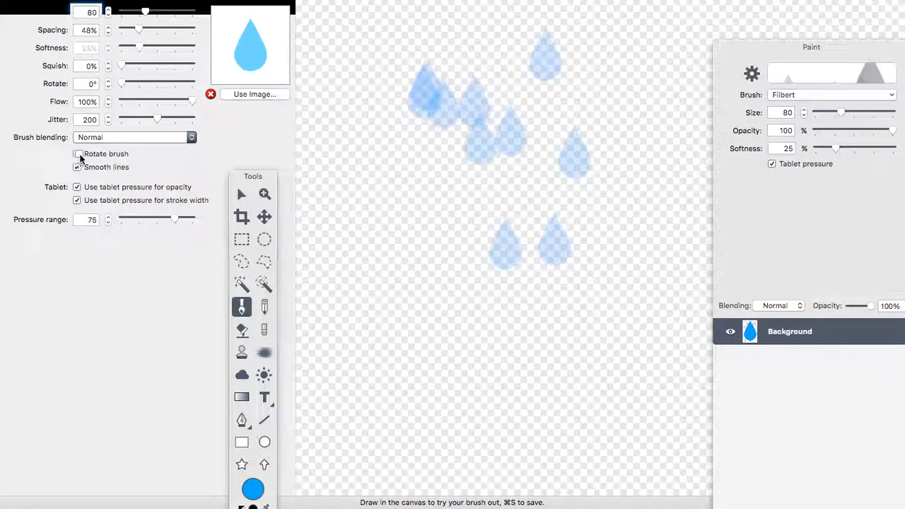
pyautogui.moveTo(406, 200)
pyautogui.mouseDown()
pyautogui.moveTo(499, 218)
pyautogui.moveTo(576, 211)
pyautogui.moveTo(602, 226)
pyautogui.mouseUp()
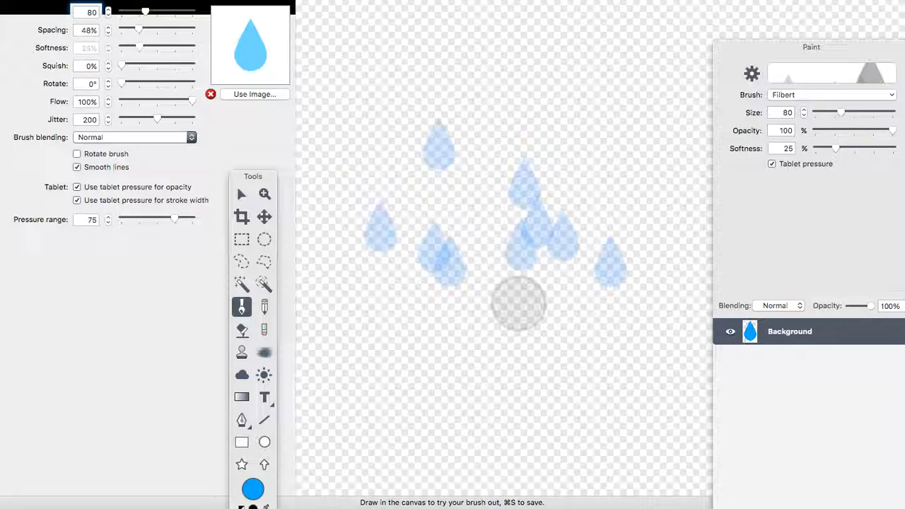
# - Save the brush as RainDrops in the shapes category
pyautogui.press('super+s')
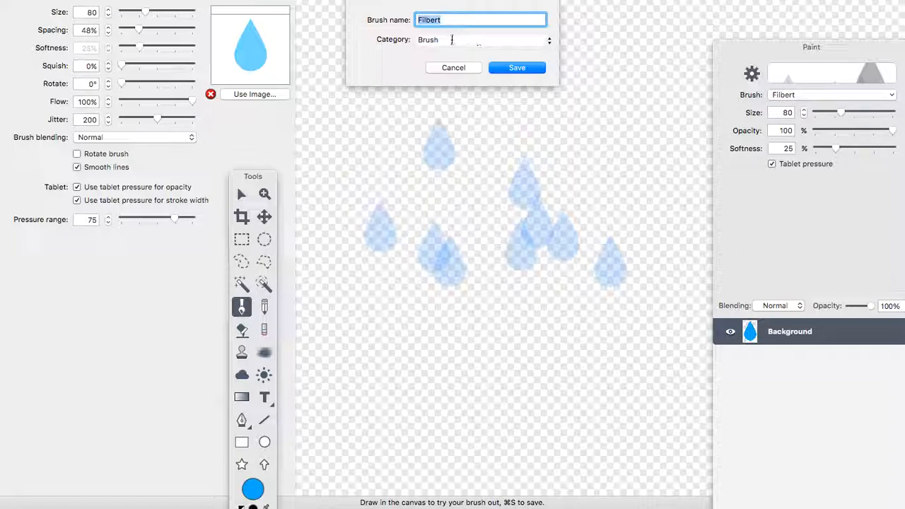
pyautogui.click(452, 39)
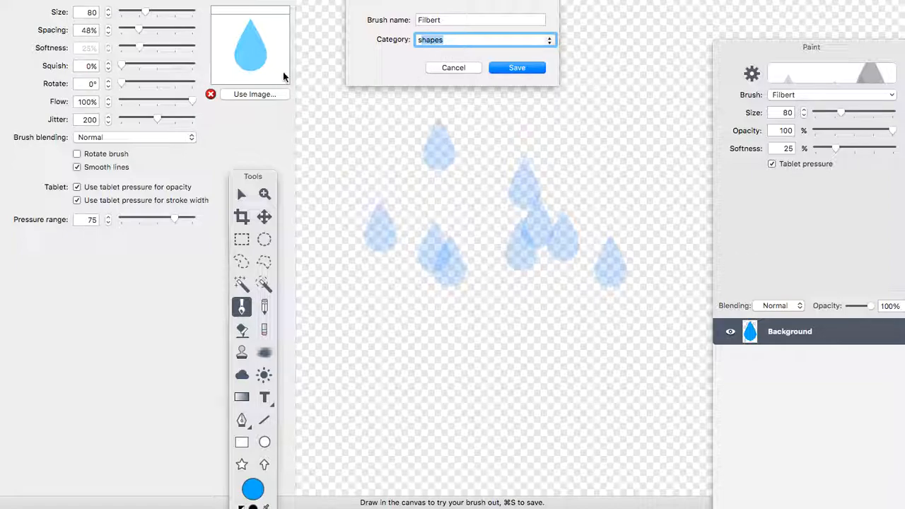
pyautogui.doubleClick(443, 19)
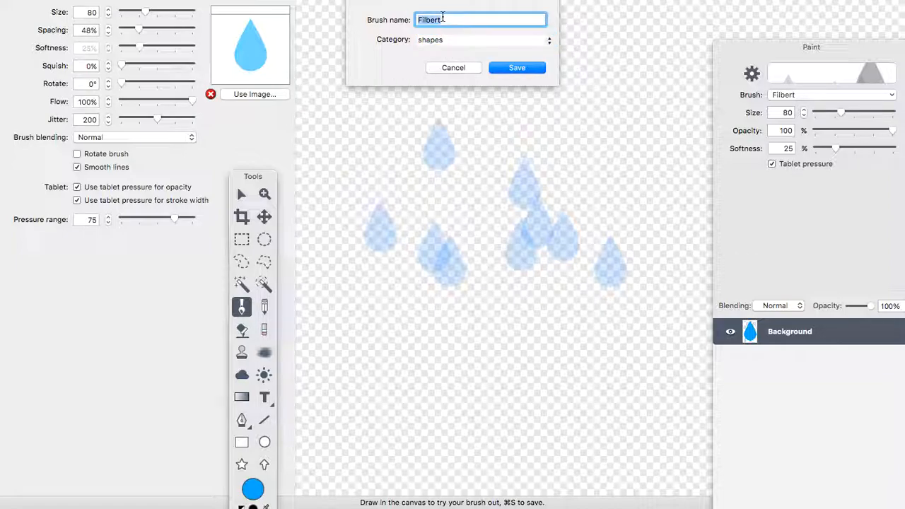
pyautogui.write('RainDrops')
pyautogui.click(518, 68)
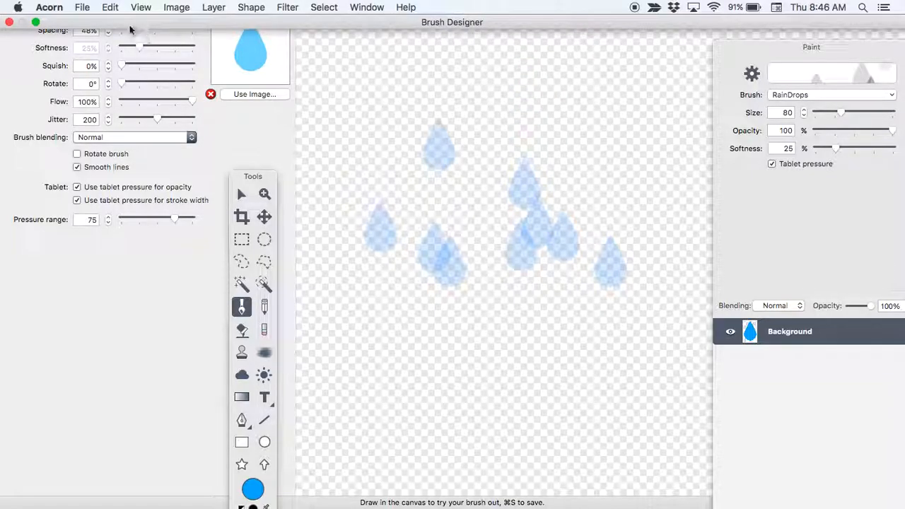
# - Close the Brush Designer and move the Tools and Paint palettes clear of the drop image
pyautogui.click(9, 23)
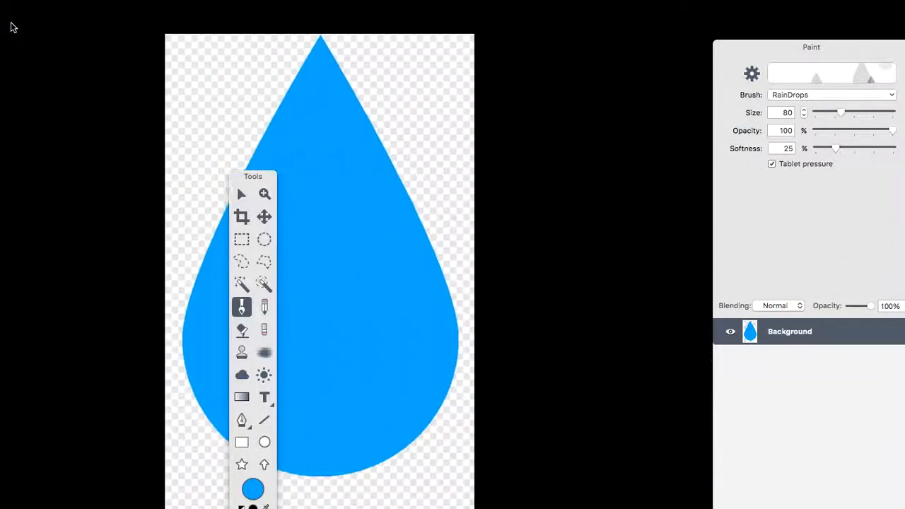
pyautogui.moveTo(256, 177); pyautogui.dragTo(188, 70)
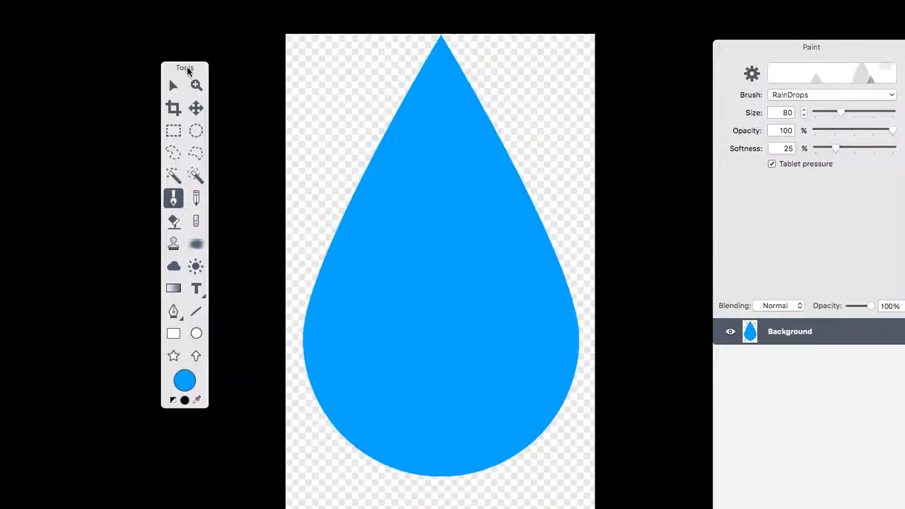
pyautogui.moveTo(771, 57); pyautogui.dragTo(728, 45)
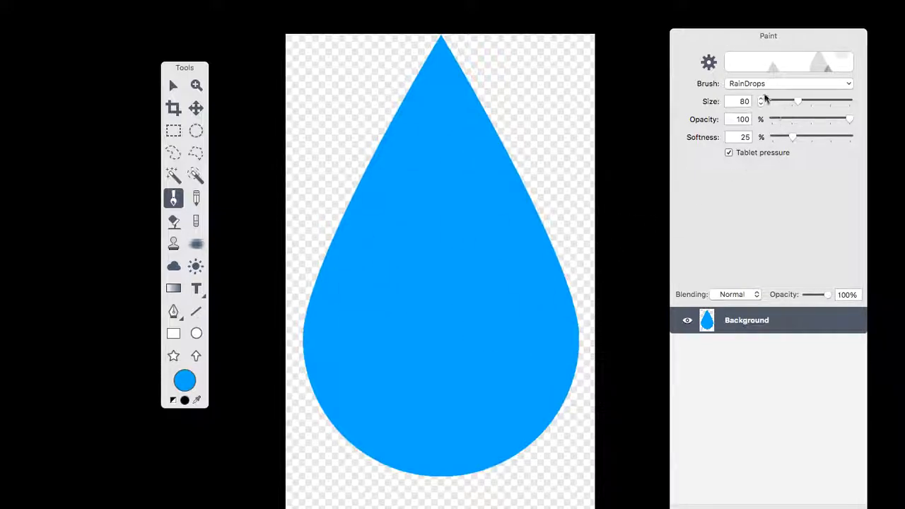
# - Choose the second RainDrops brush listed in the Shapes category for painting
pyautogui.click(759, 85)
pyautogui.moveTo(769, 141)
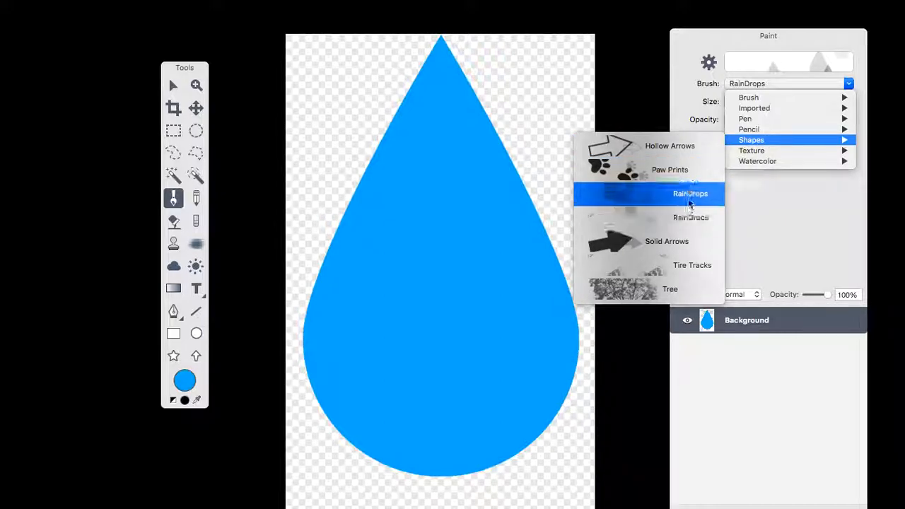
pyautogui.click(678, 218)
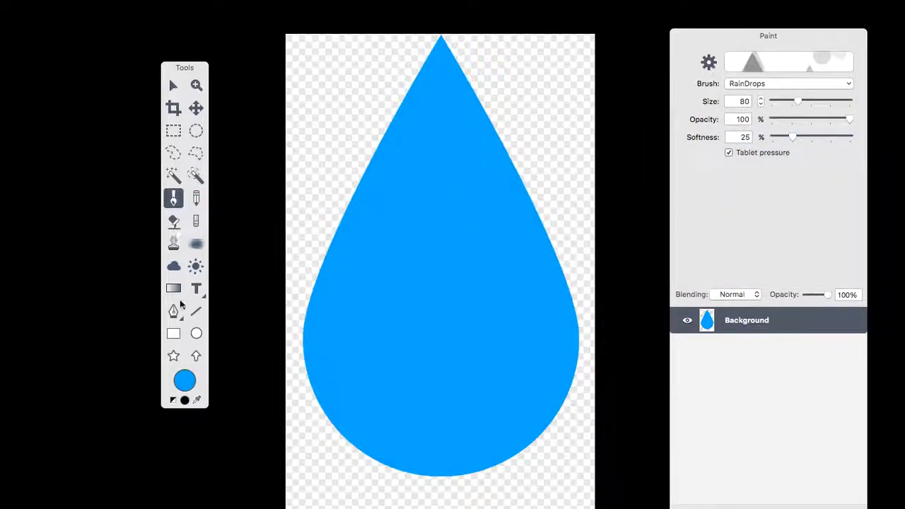
# - Scatter small raindrops across the middle of the large drop in light blue and in white
pyautogui.click(185, 380)
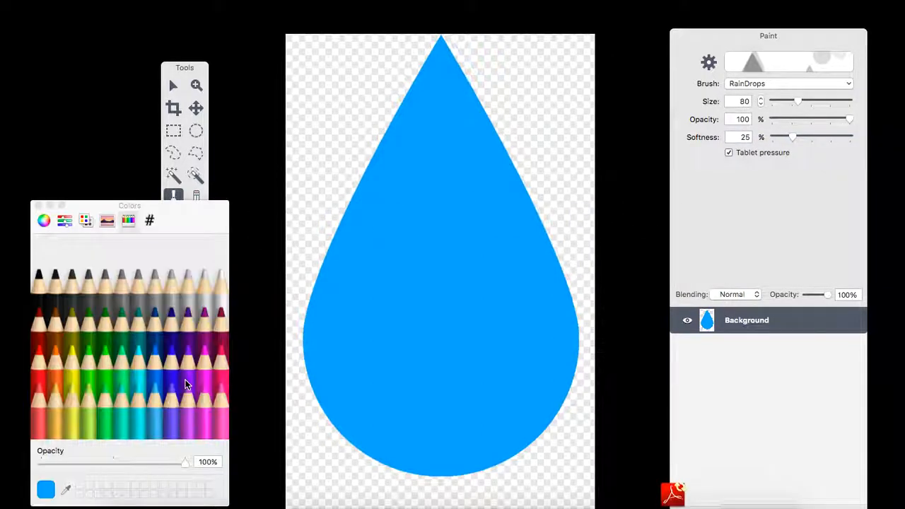
pyautogui.click(155, 402)
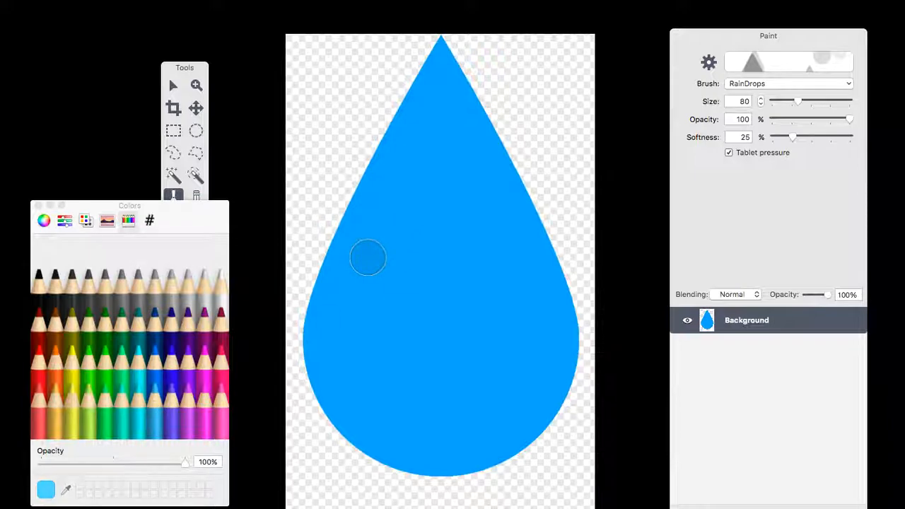
pyautogui.moveTo(376, 258)
pyautogui.mouseDown()
pyautogui.moveTo(472, 263)
pyautogui.moveTo(502, 273)
pyautogui.moveTo(503, 297)
pyautogui.mouseUp()
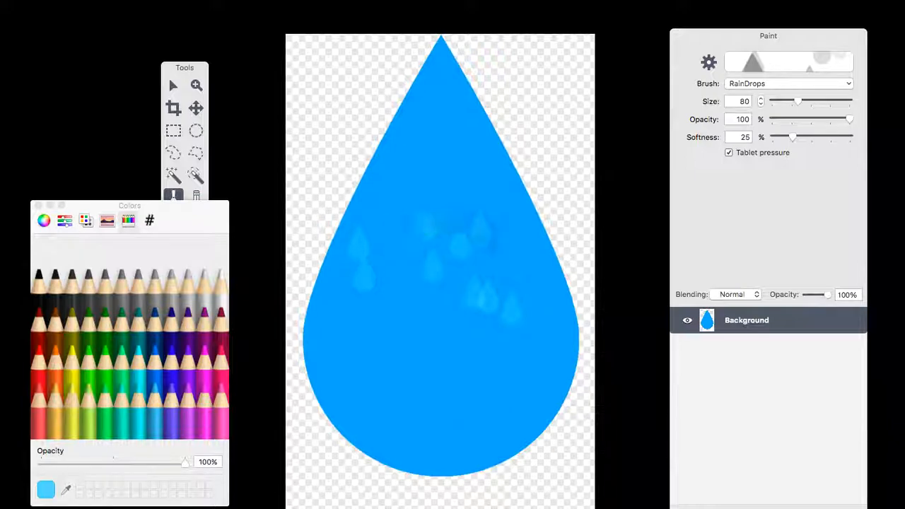
pyautogui.click(222, 293)
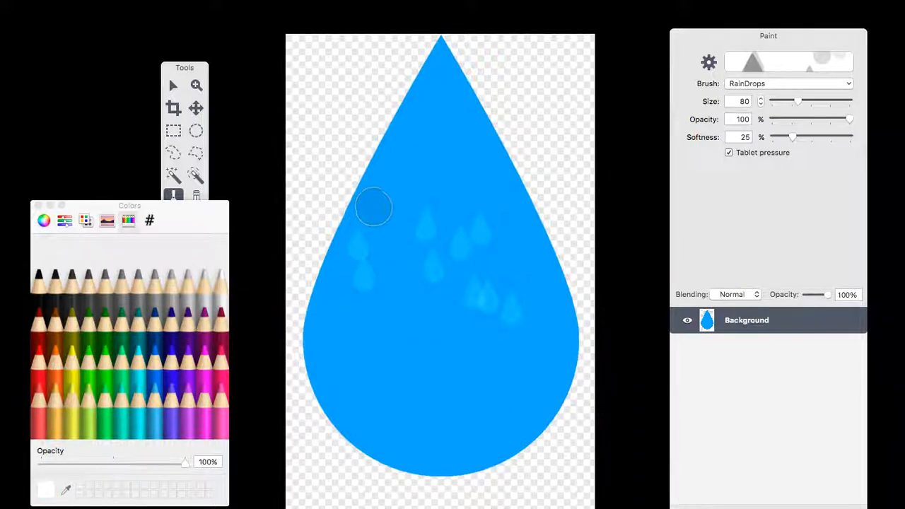
pyautogui.moveTo(375, 208)
pyautogui.mouseDown()
pyautogui.moveTo(416, 210)
pyautogui.moveTo(438, 240)
pyautogui.moveTo(396, 273)
pyautogui.moveTo(392, 290)
pyautogui.moveTo(411, 318)
pyautogui.moveTo(375, 312)
pyautogui.moveTo(414, 320)
pyautogui.moveTo(438, 346)
pyautogui.moveTo(471, 347)
pyautogui.moveTo(489, 272)
pyautogui.moveTo(463, 201)
pyautogui.mouseUp()
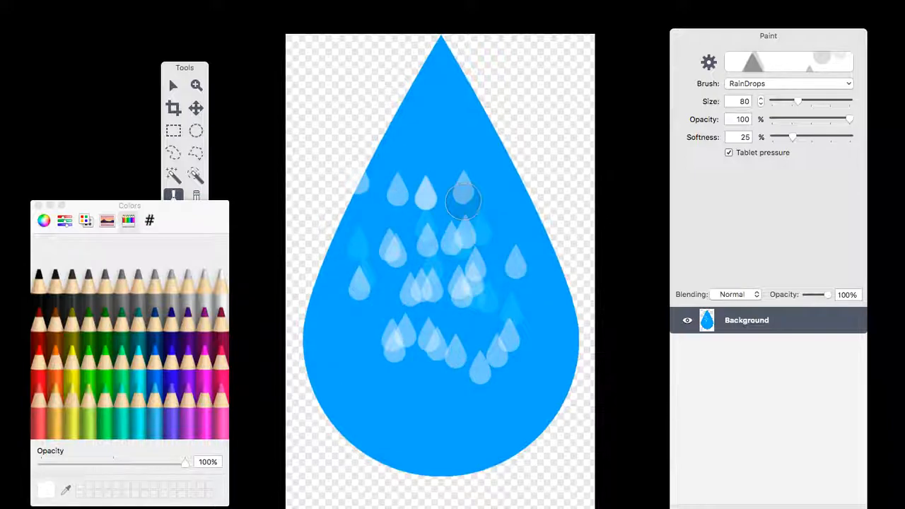
# - Set the brush size to 272 and stamp larger raindrops in medium blue over and around the large drop
pyautogui.click(158, 375)
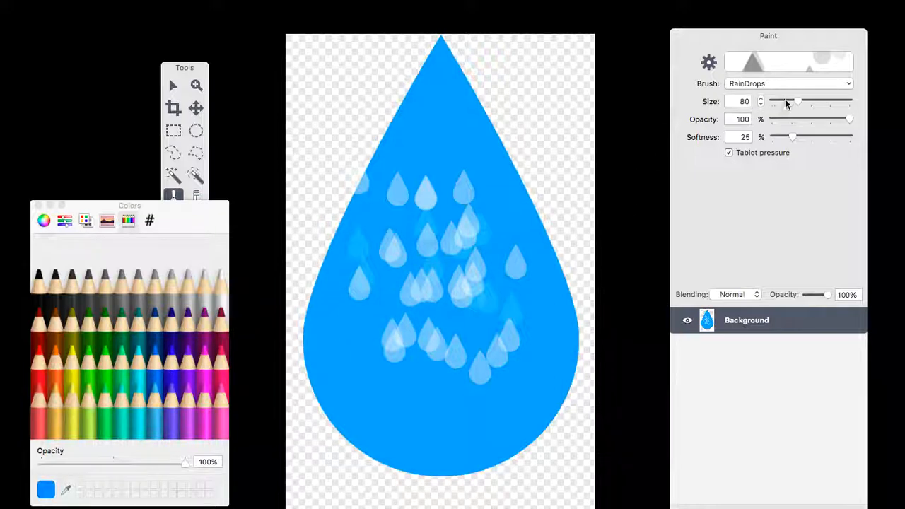
pyautogui.moveTo(799, 103); pyautogui.dragTo(822, 102)
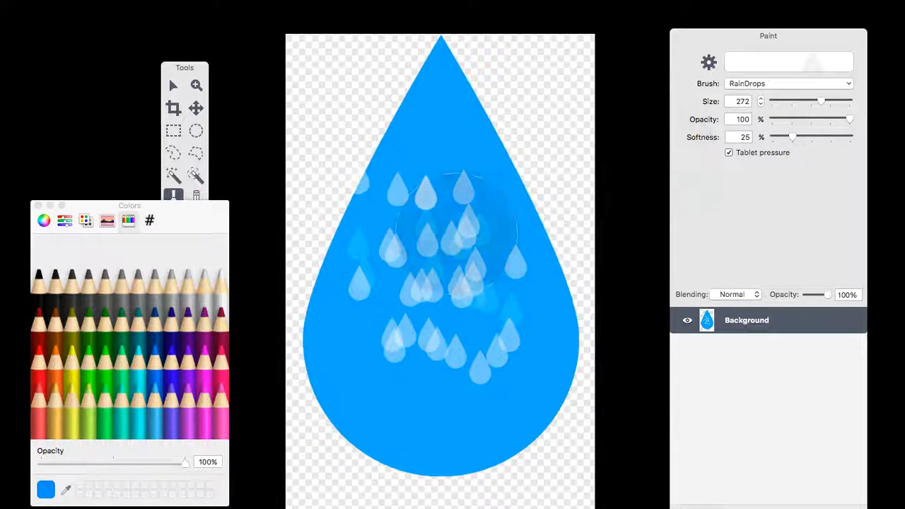
pyautogui.click(430, 173)
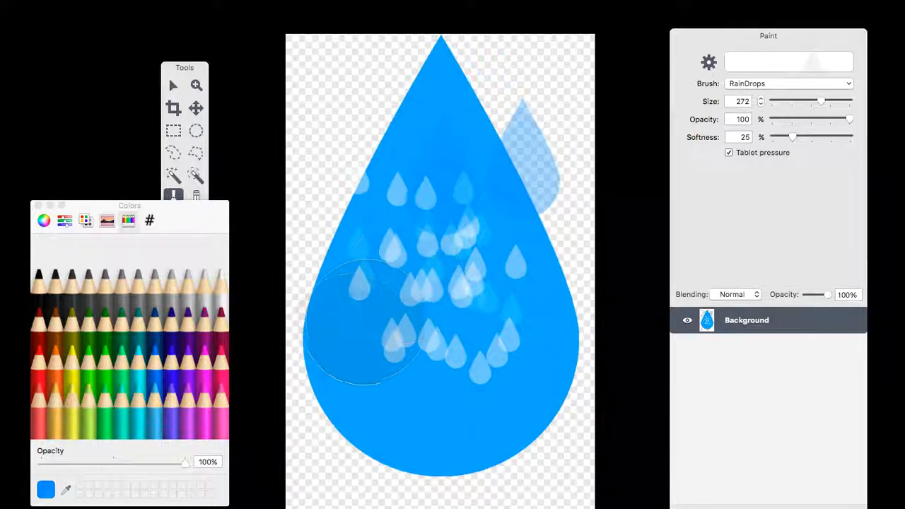
pyautogui.click(343, 345)
pyautogui.click(379, 334)
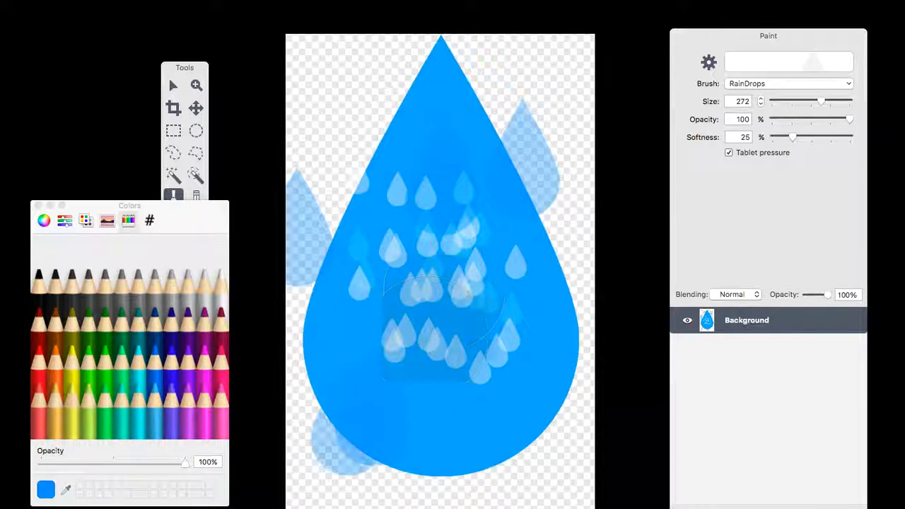
pyautogui.click(416, 274)
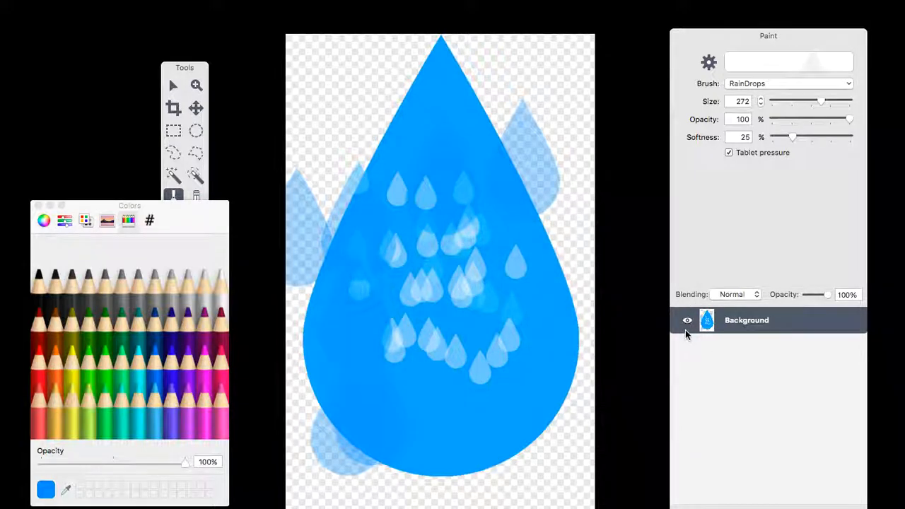
# - Set the brush softness to 100% and erase the pale raindrop beside the large drop's upper-right edge
pyautogui.moveTo(184, 69); pyautogui.dragTo(137, 30)
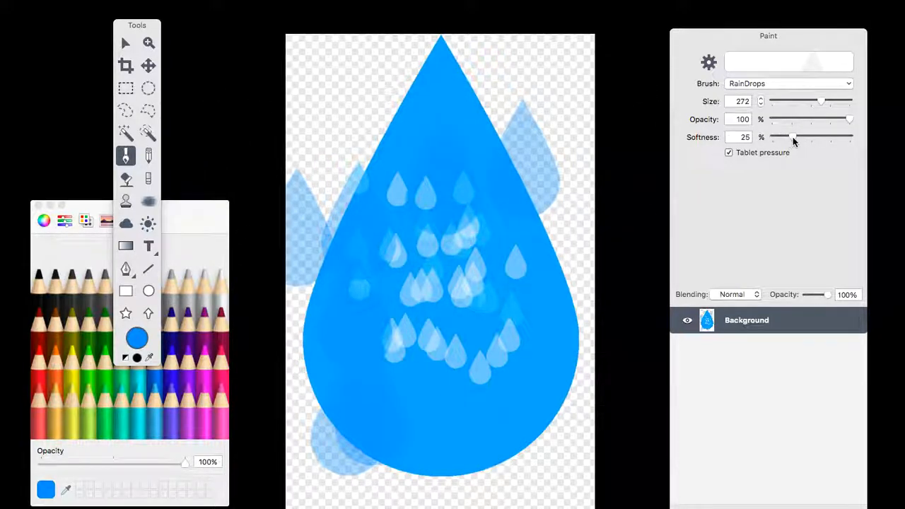
pyautogui.click(853, 138)
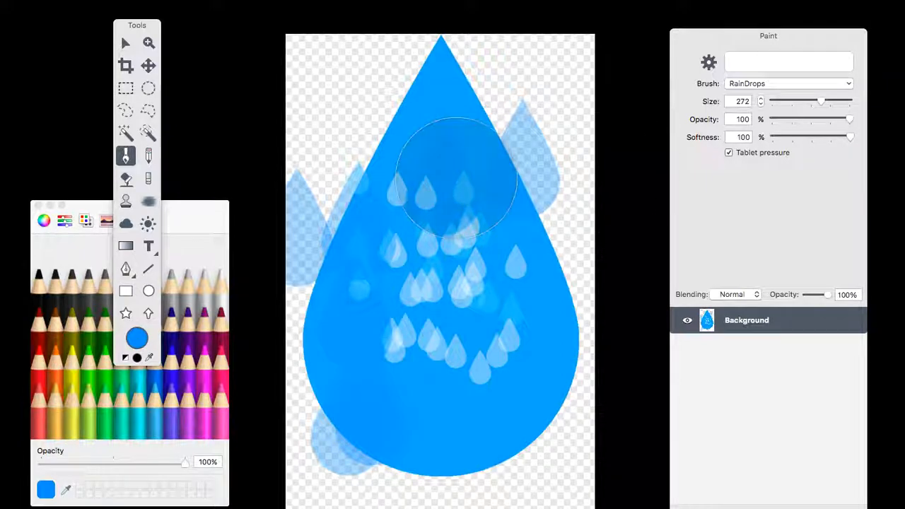
pyautogui.click(148, 178)
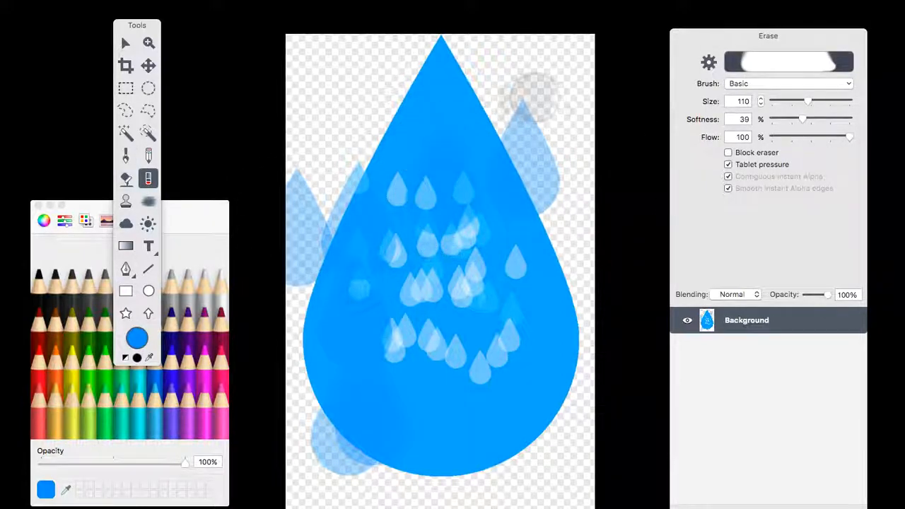
pyautogui.moveTo(521, 97)
pyautogui.mouseDown()
pyautogui.moveTo(535, 130)
pyautogui.moveTo(521, 105)
pyautogui.moveTo(523, 129)
pyautogui.moveTo(559, 201)
pyautogui.moveTo(521, 125)
pyautogui.mouseUp()
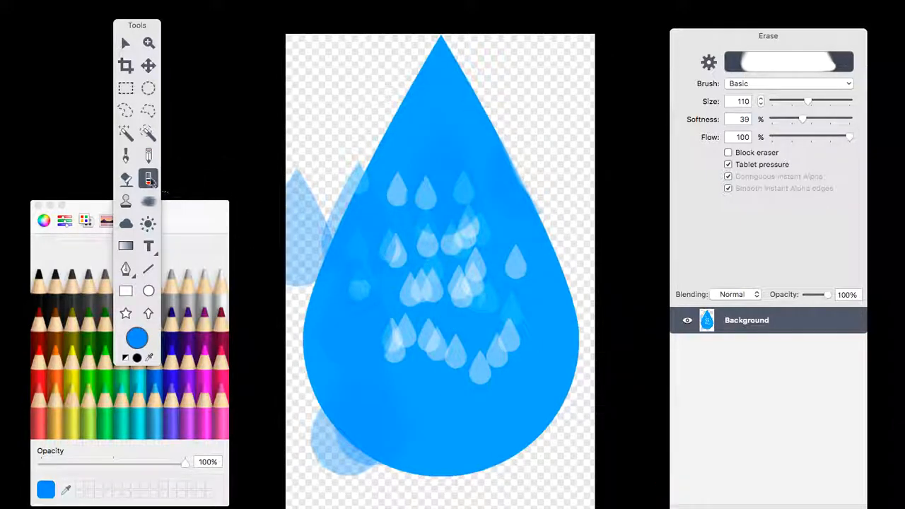
# - Stamp more large blue raindrops around the upper part of the large drop with the RainDrops brush
pyautogui.click(125, 158)
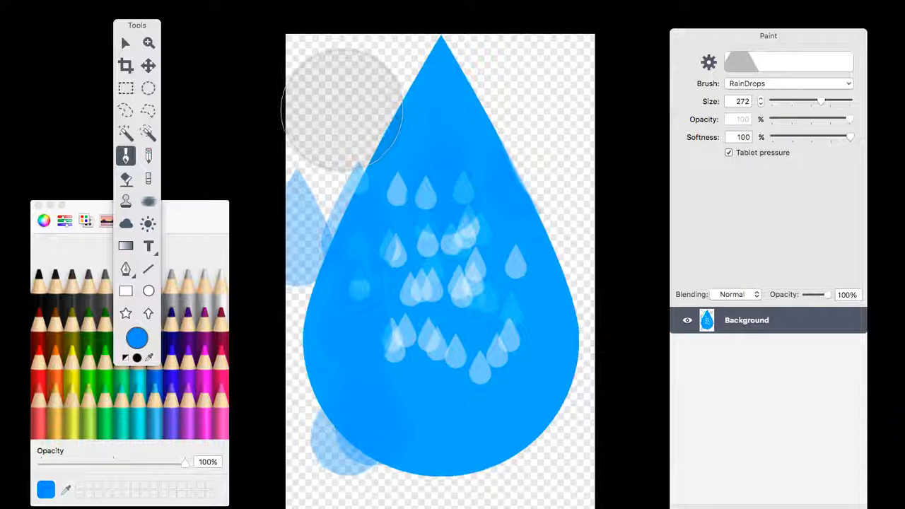
pyautogui.click(333, 92)
pyautogui.click(517, 97)
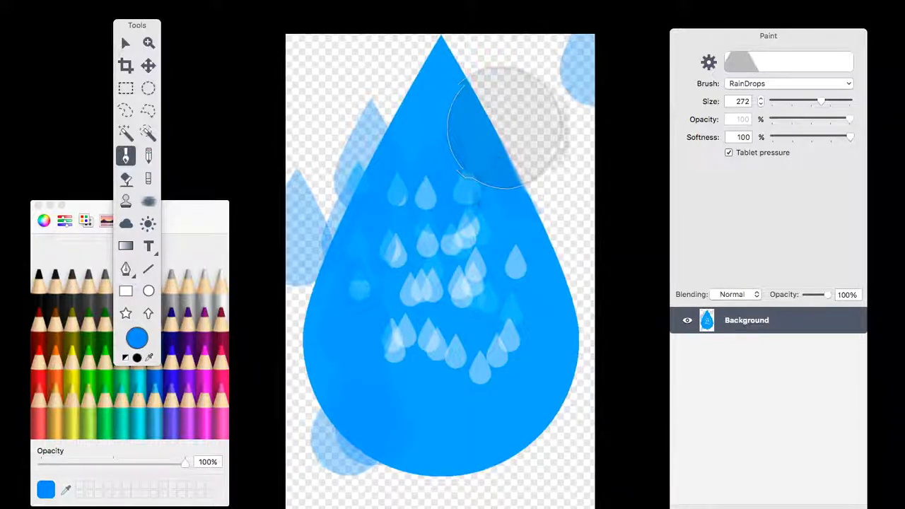
pyautogui.click(510, 128)
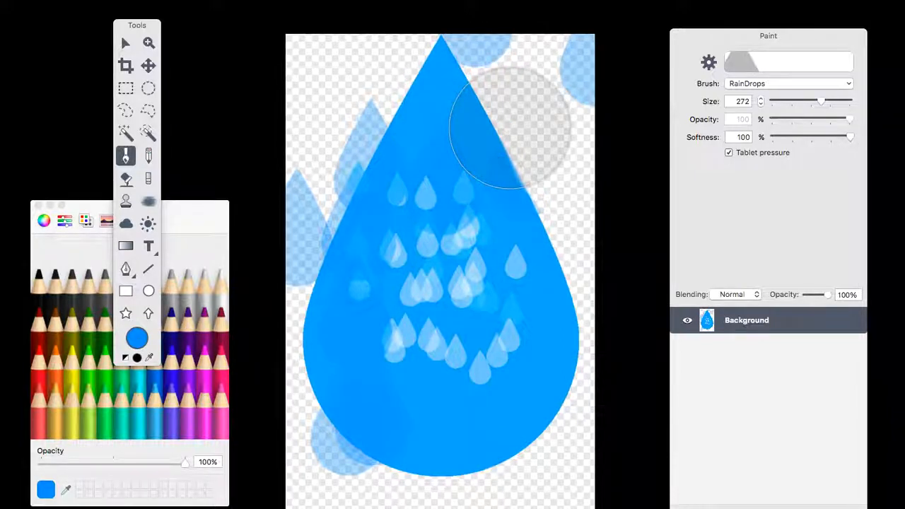
# - Paint large purple raindrops across the drop and its transparent surroundings, and move the Colors palette off the Tools palette's upper part
pyautogui.click(188, 368)
pyautogui.click(352, 144)
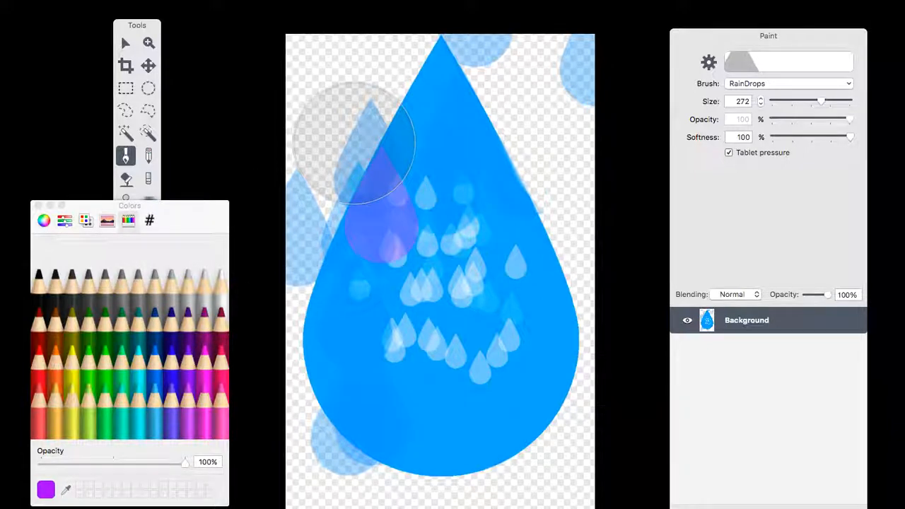
pyautogui.moveTo(481, 147)
pyautogui.mouseDown()
pyautogui.moveTo(503, 256)
pyautogui.moveTo(462, 297)
pyautogui.moveTo(430, 304)
pyautogui.moveTo(369, 352)
pyautogui.moveTo(331, 345)
pyautogui.moveTo(362, 361)
pyautogui.moveTo(379, 346)
pyautogui.moveTo(349, 295)
pyautogui.moveTo(347, 325)
pyautogui.moveTo(429, 363)
pyautogui.moveTo(515, 332)
pyautogui.moveTo(524, 310)
pyautogui.moveTo(533, 235)
pyautogui.moveTo(504, 205)
pyautogui.moveTo(363, 124)
pyautogui.moveTo(431, 205)
pyautogui.mouseUp()
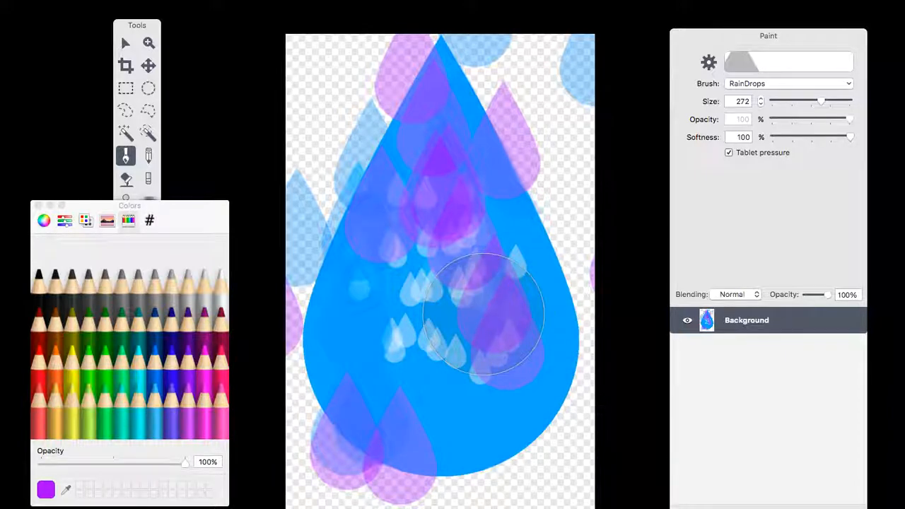
pyautogui.moveTo(194, 206); pyautogui.dragTo(293, 156)
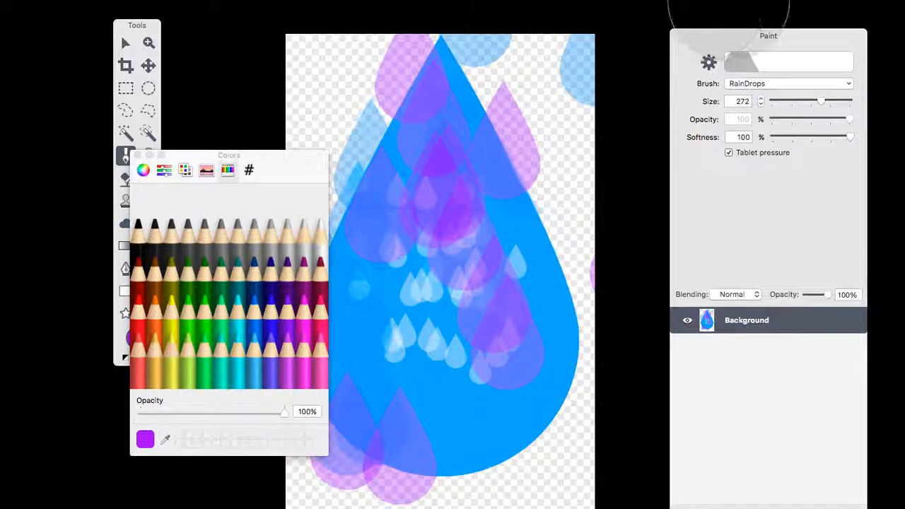